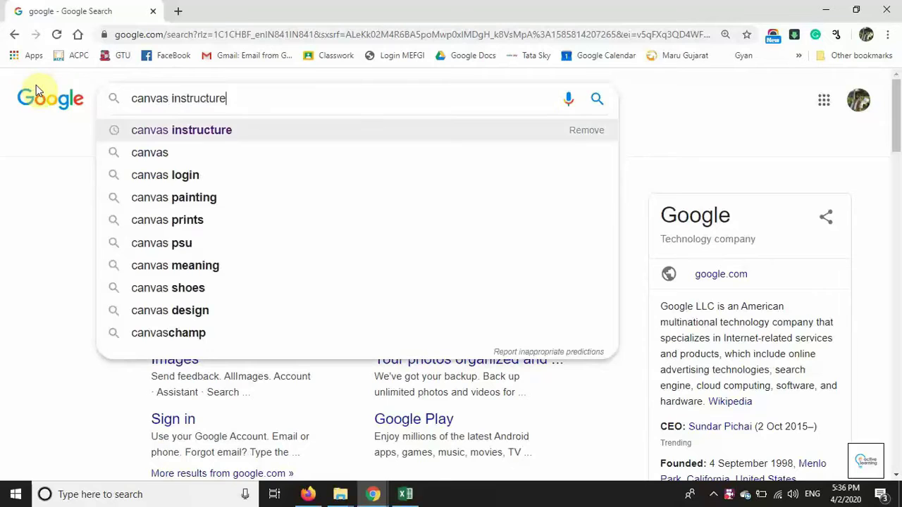
Step: Open the Canvas by Instructure login page from a web search for "canvas instructure" and log in with the saved credentials
key(Return)
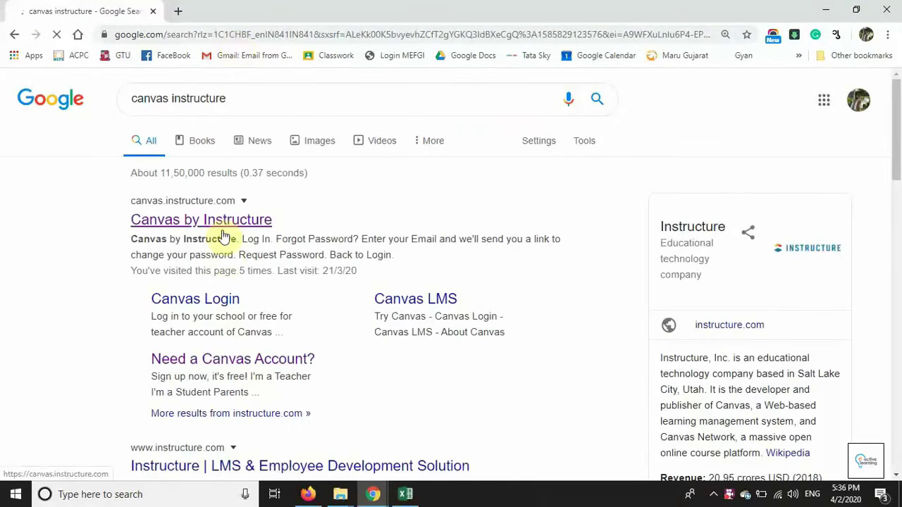
click(195, 219)
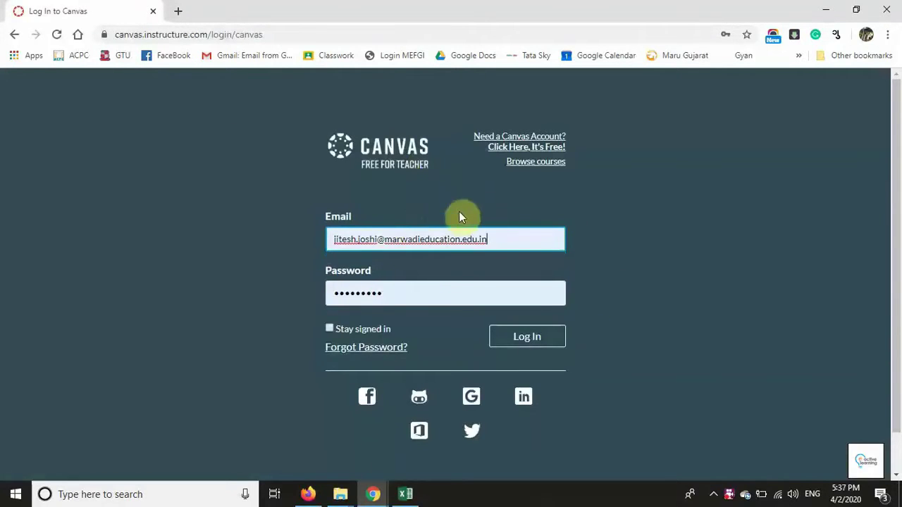
click(511, 238)
click(426, 302)
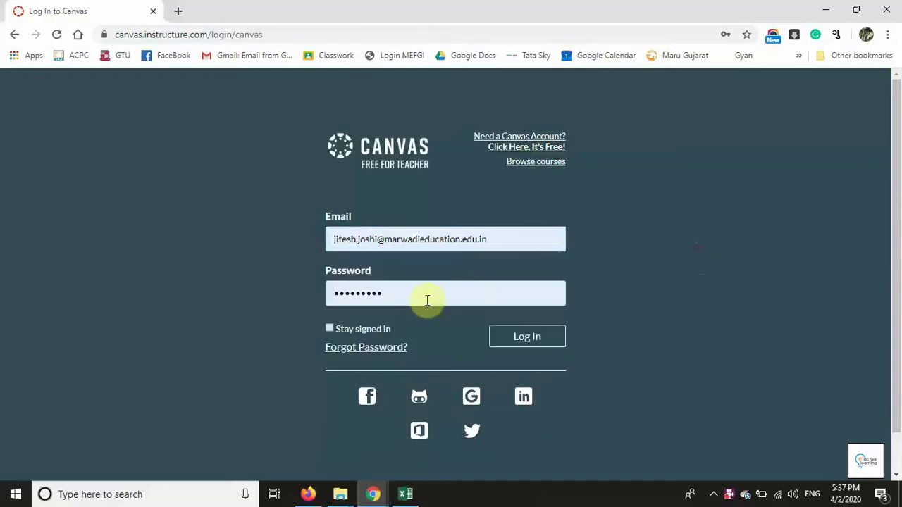
click(720, 262)
click(530, 339)
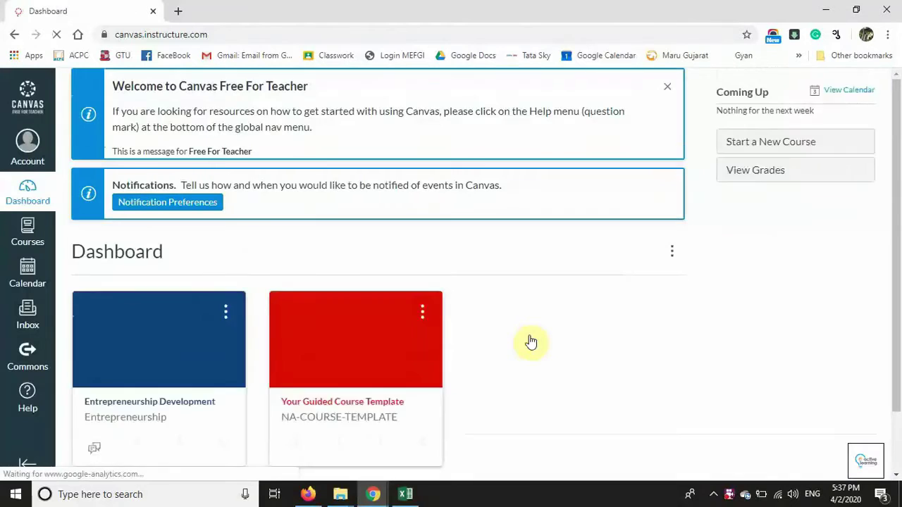
Step: Open the Quizzes page of the Entrepreneurship Development course and close the quiz help information
scroll(189, 310, down, 1)
click(181, 333)
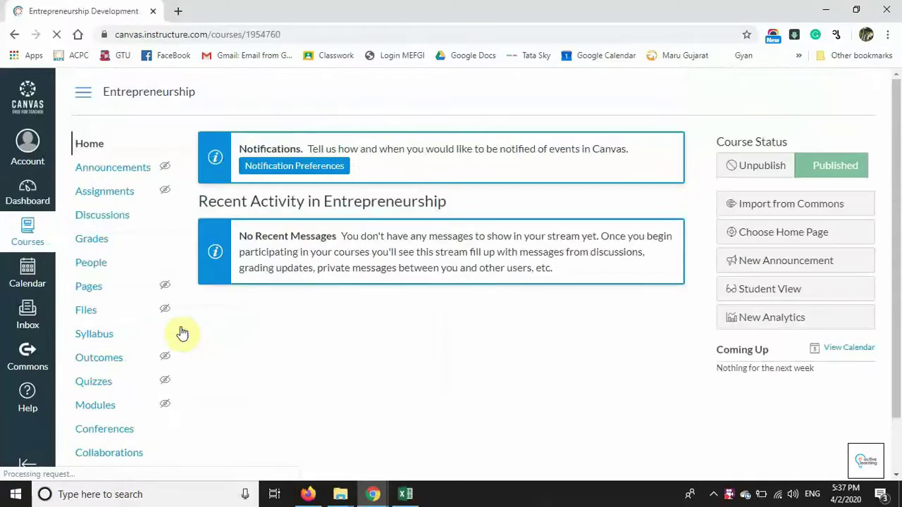
click(99, 386)
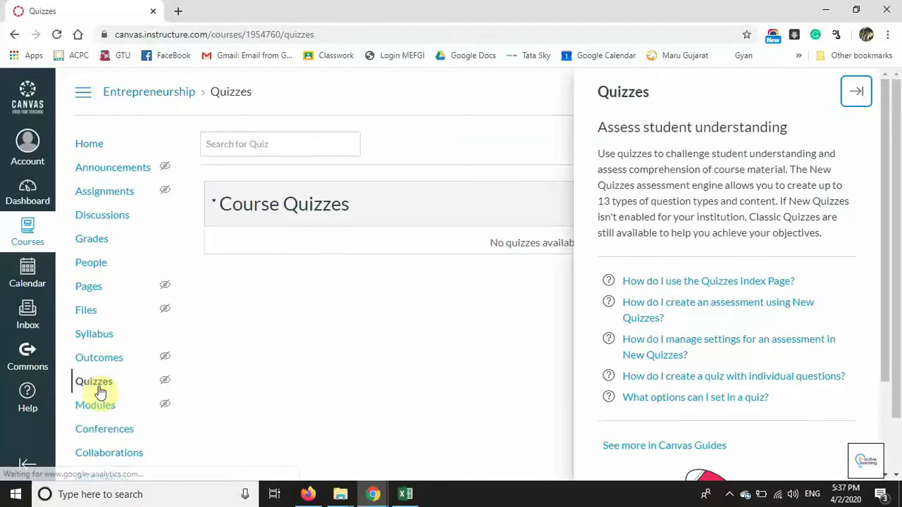
click(864, 92)
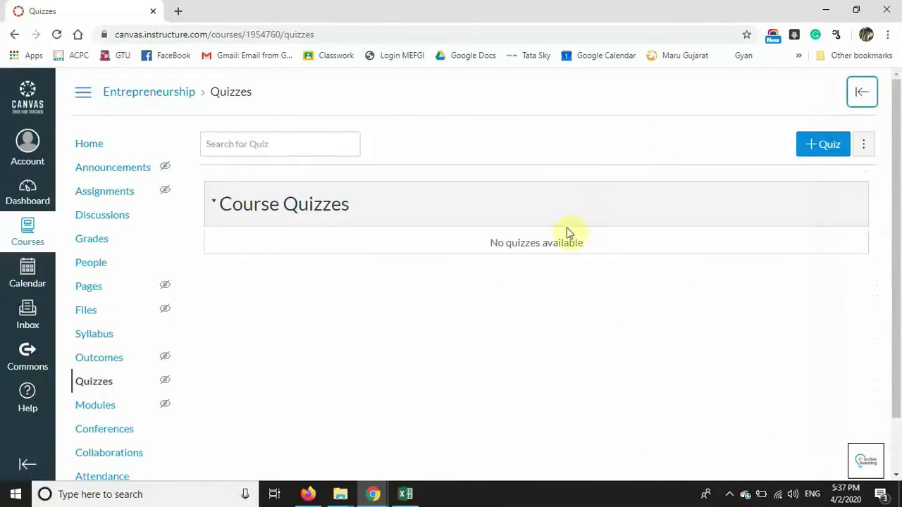
Step: Create a new quiz in the course and name it "QUIZ 1"
click(819, 148)
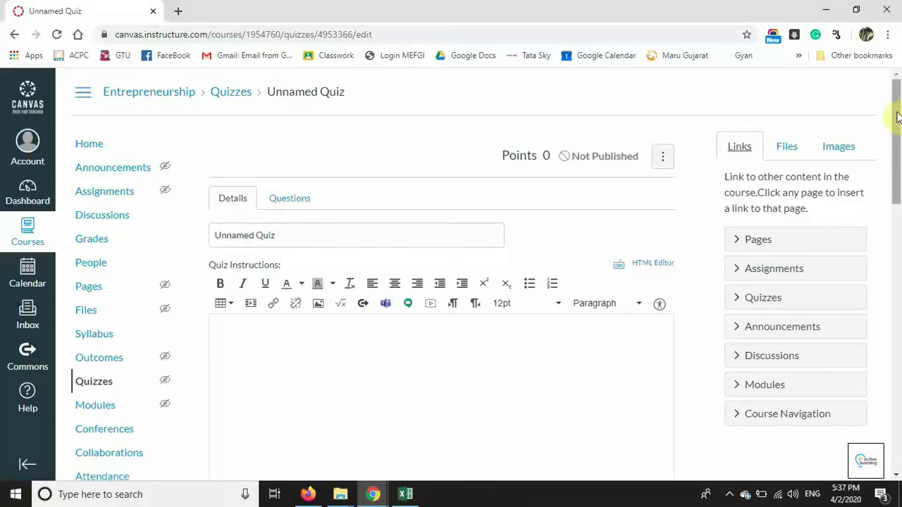
click(276, 198)
click(229, 199)
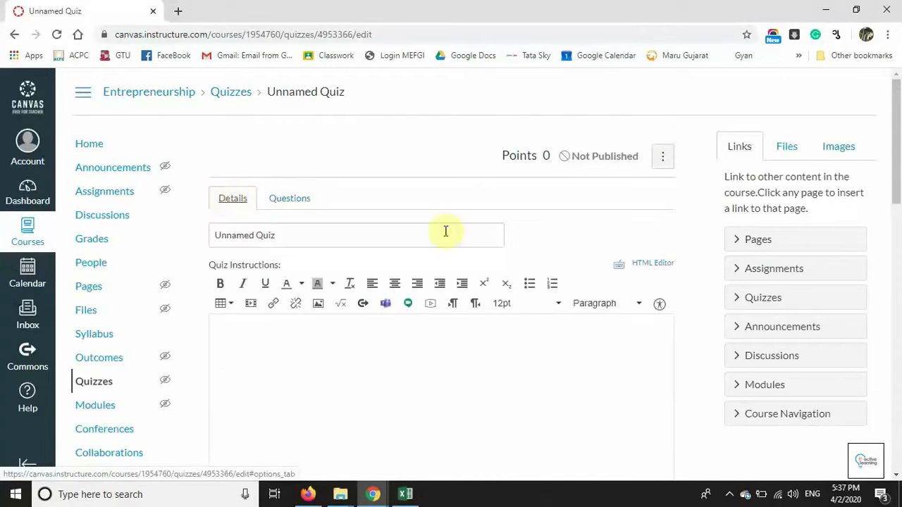
drag(293, 238, 160, 243)
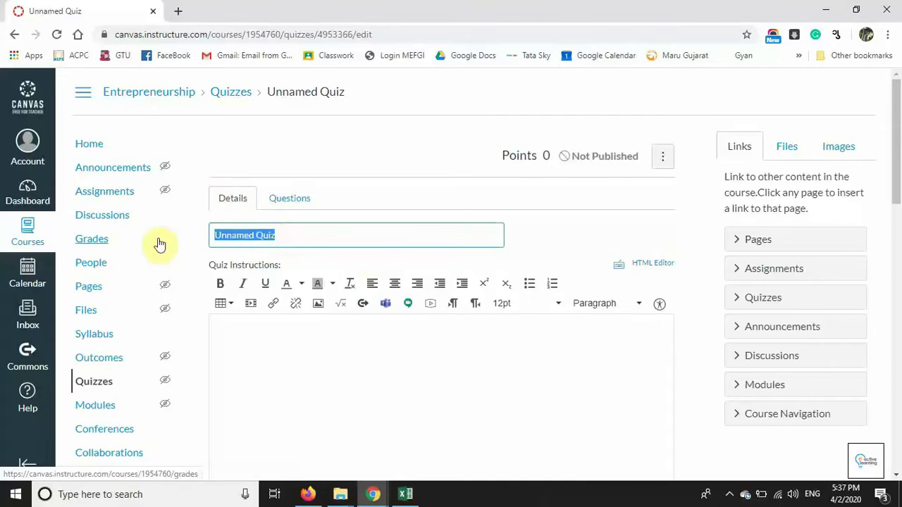
text(QUIZ 1)
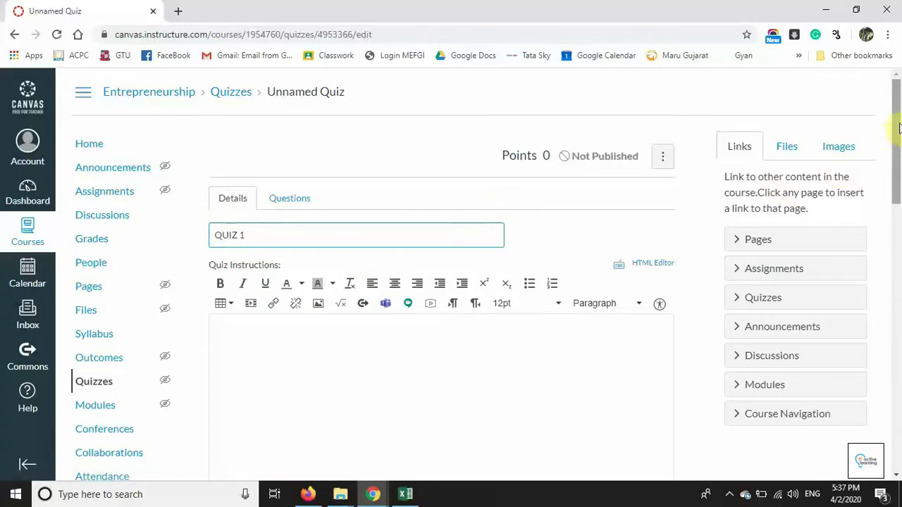
Step: Write the quiz instructions as "Dear All" followed by a second line, "Kindly Sibmit the Quiz."
drag(893, 128, 898, 156)
click(283, 268)
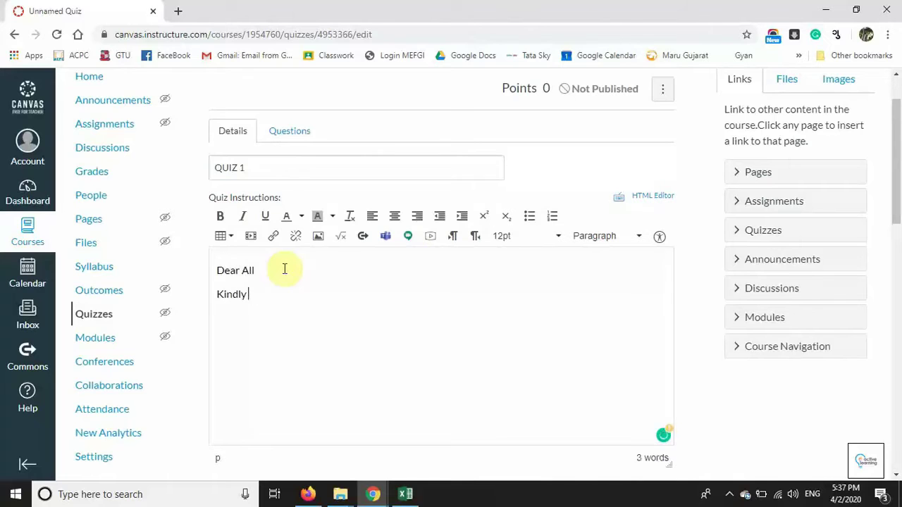
text(Sibmit the Quiz.)
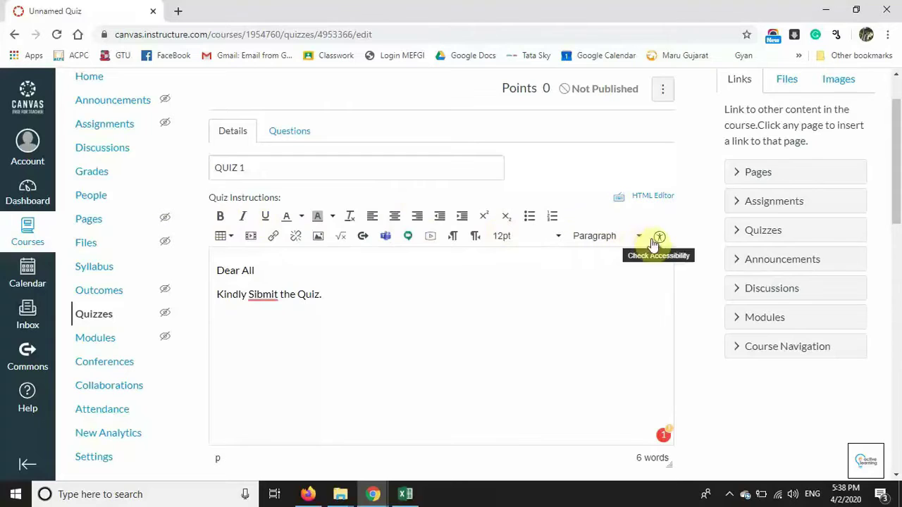
Step: Look through the image insertion options and the equation editor's Basic, Greek and Operators symbols, inserting nothing
click(319, 240)
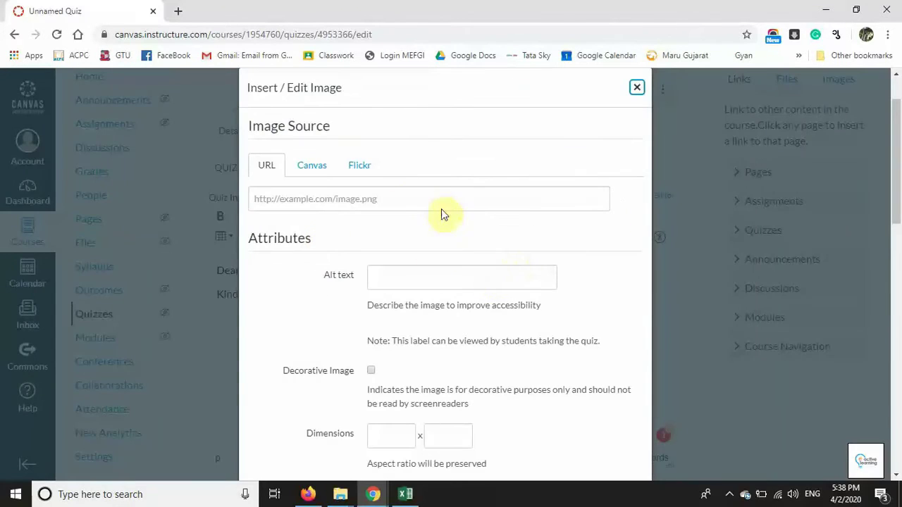
click(637, 89)
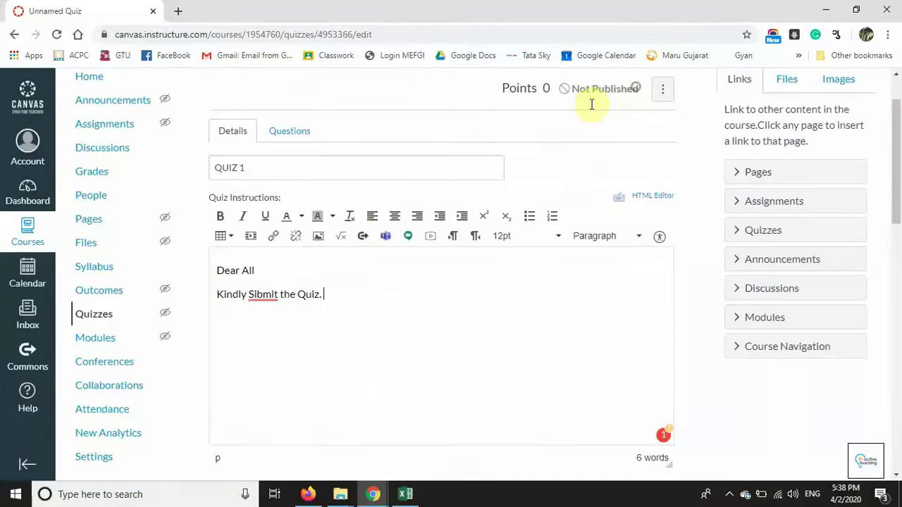
click(345, 240)
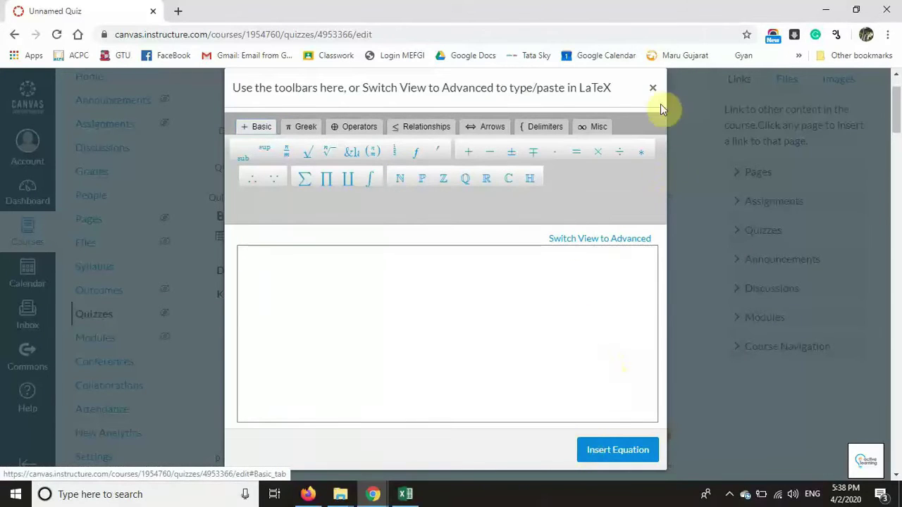
click(305, 126)
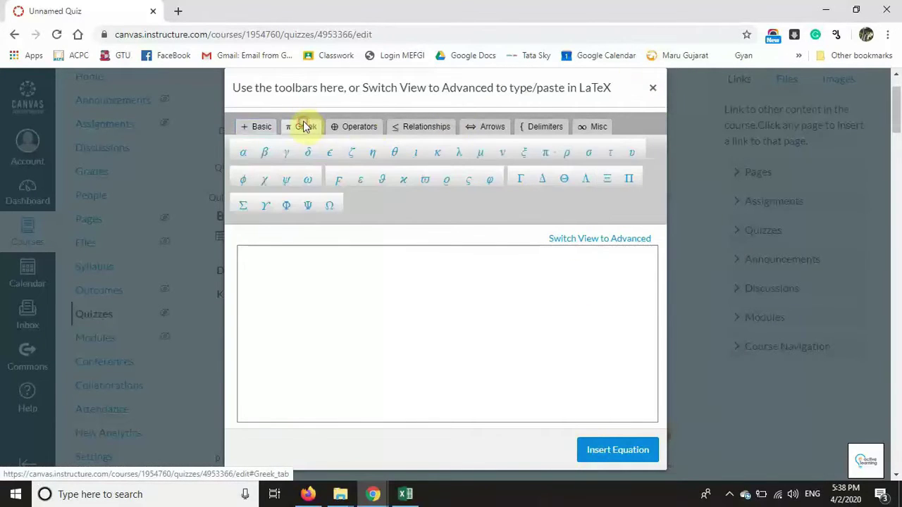
click(358, 127)
click(653, 89)
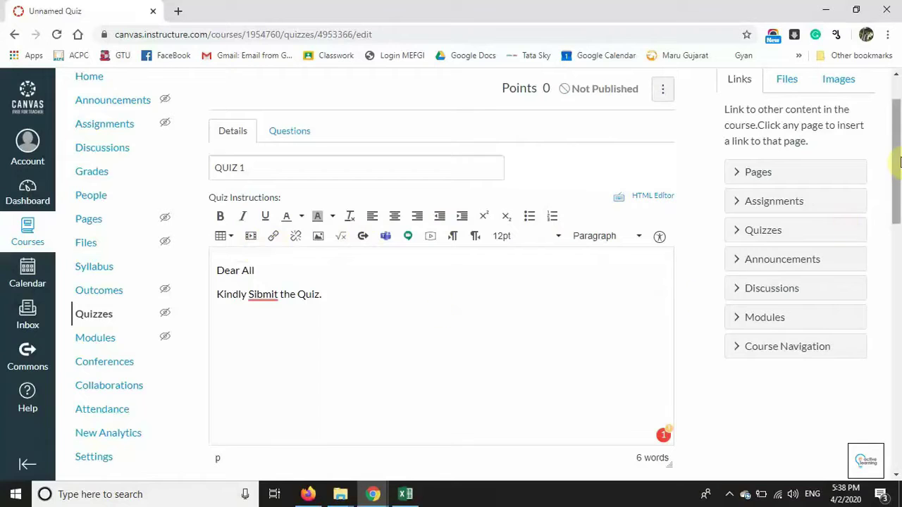
Step: Add a new question named "1", review the question types while keeping Multiple Choice, and make it worth 5 points
click(305, 136)
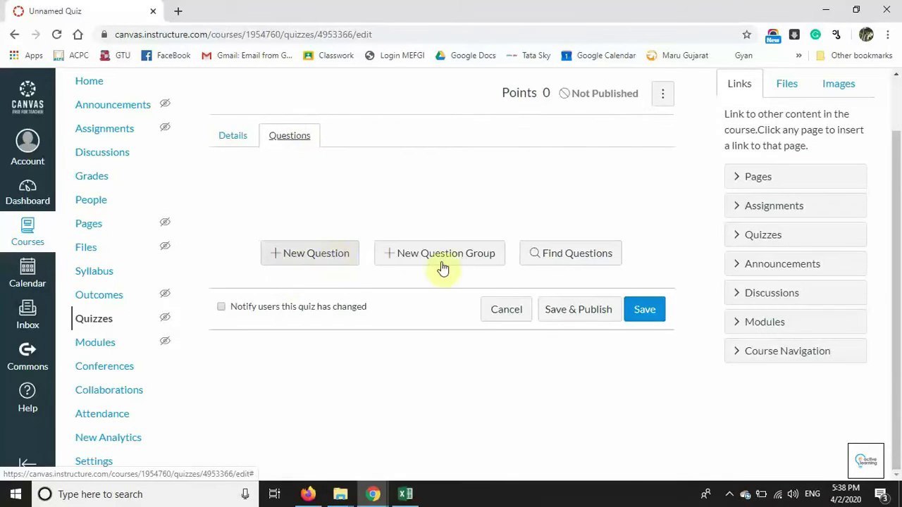
click(290, 256)
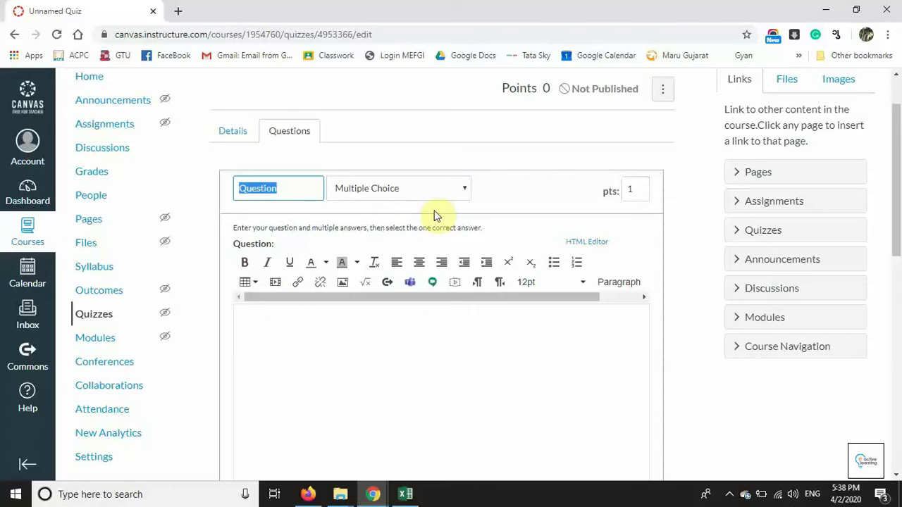
text(1)
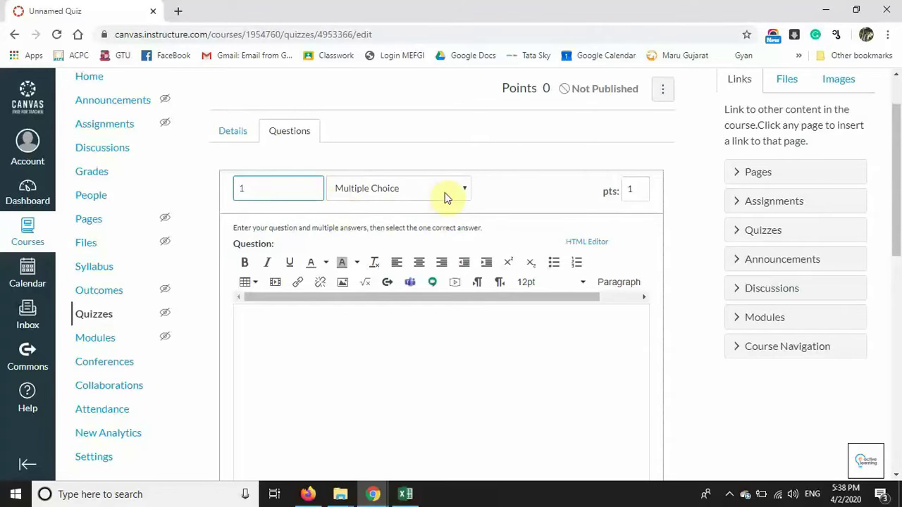
click(444, 196)
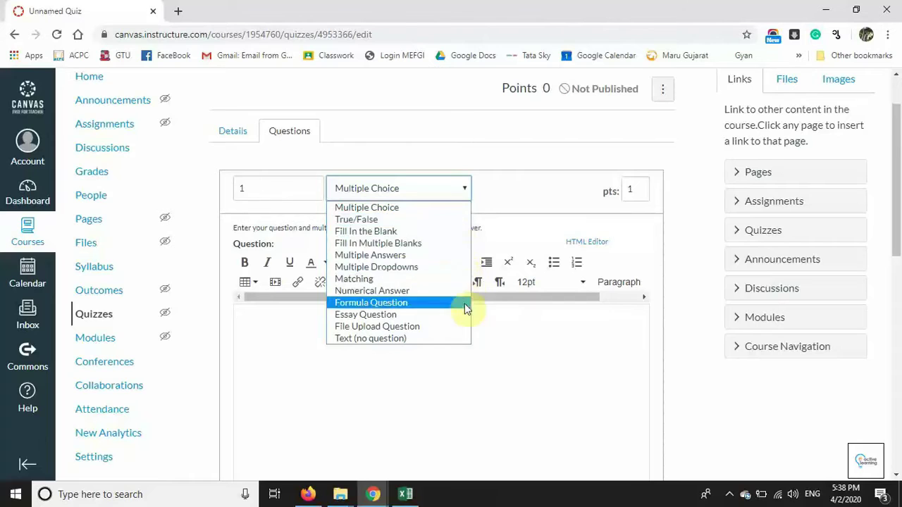
click(530, 350)
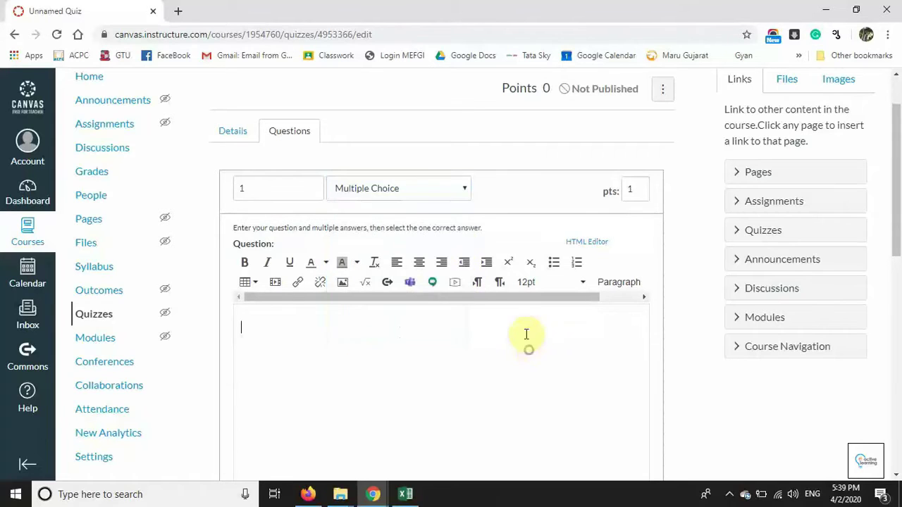
double_click(634, 188)
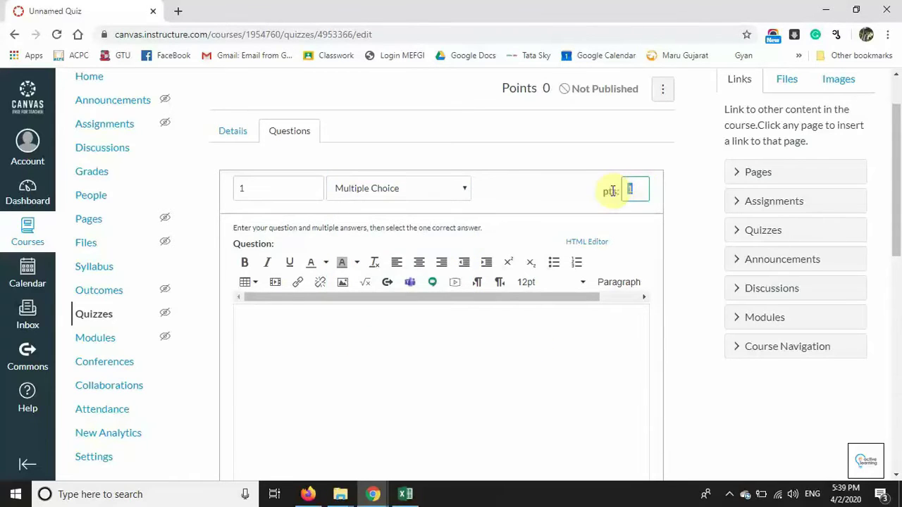
text(5)
Step: Write the question text "What is 5+5?"
click(572, 396)
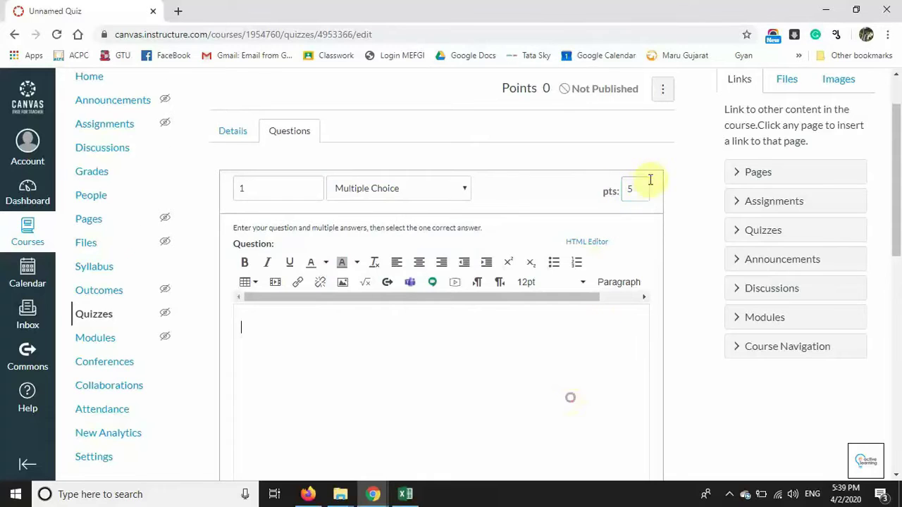
scroll(410, 221, down, 2)
text(What is)
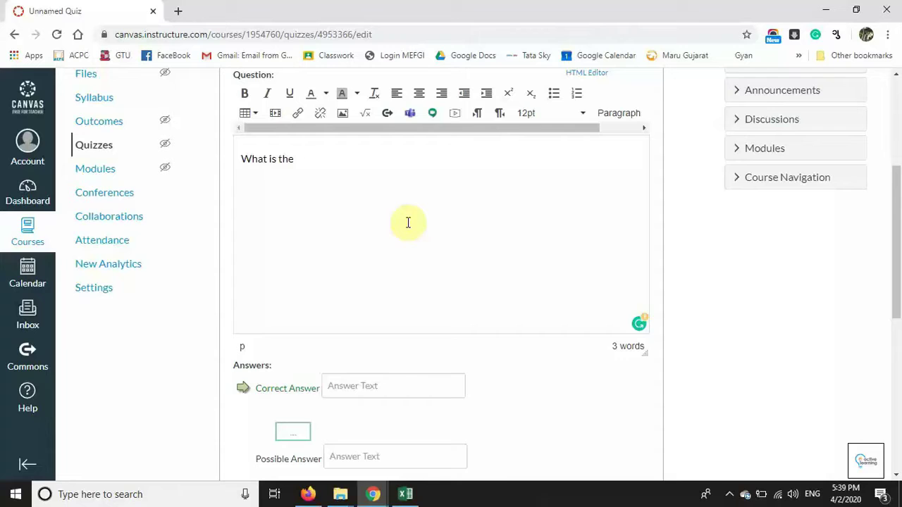
text(the A=)
key(BackSpace)
key(BackSpace)
key(BackSpace)
key(BackSpace)
key(BackSpace)
key(BackSpace)
text(5+5?)
Step: Enter 10 as the correct answer and 55 as the first possible answer
drag(897, 205, 894, 242)
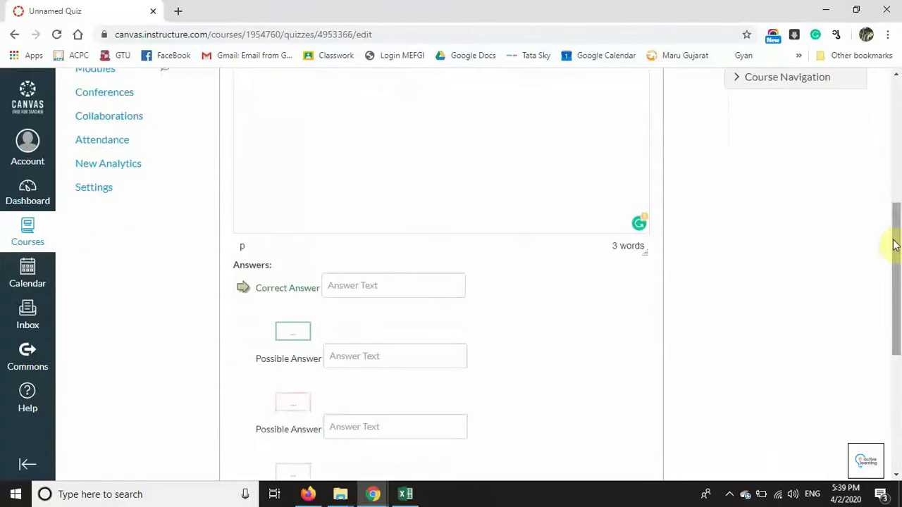
click(363, 289)
text(10)
click(340, 358)
text(55)
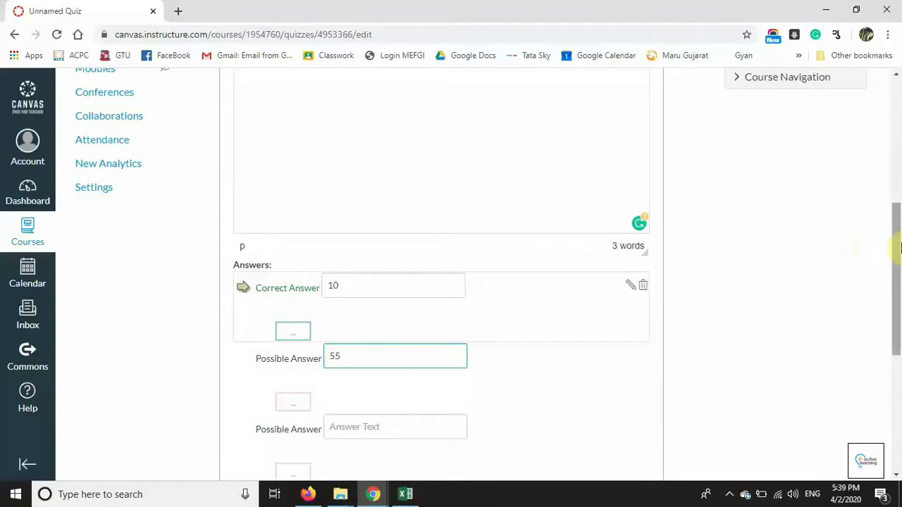
Step: Enter 25 and 05 as the remaining possible answers, and delete the 05 answer
drag(897, 254, 898, 303)
click(353, 290)
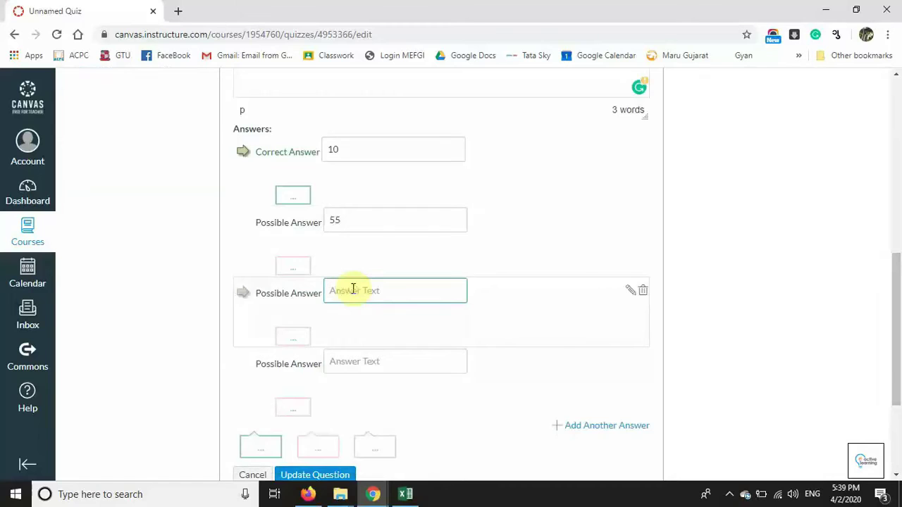
text(25)
click(369, 361)
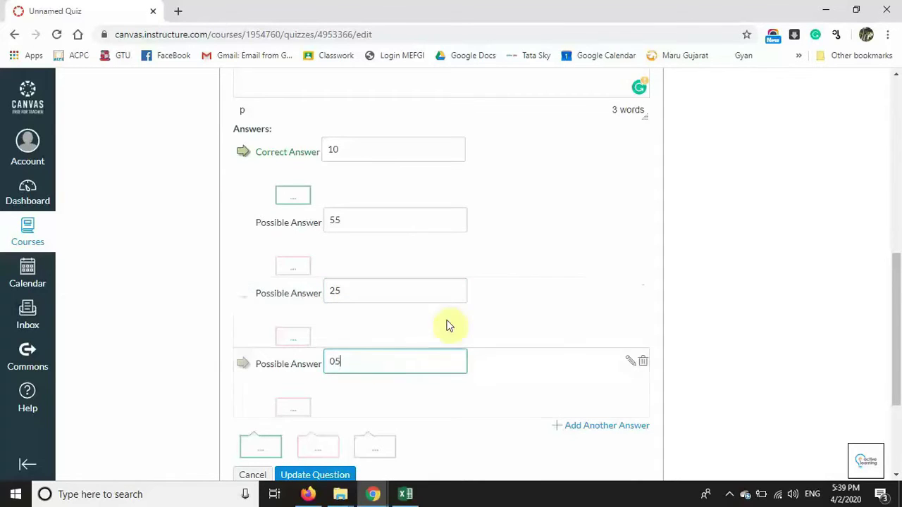
click(643, 364)
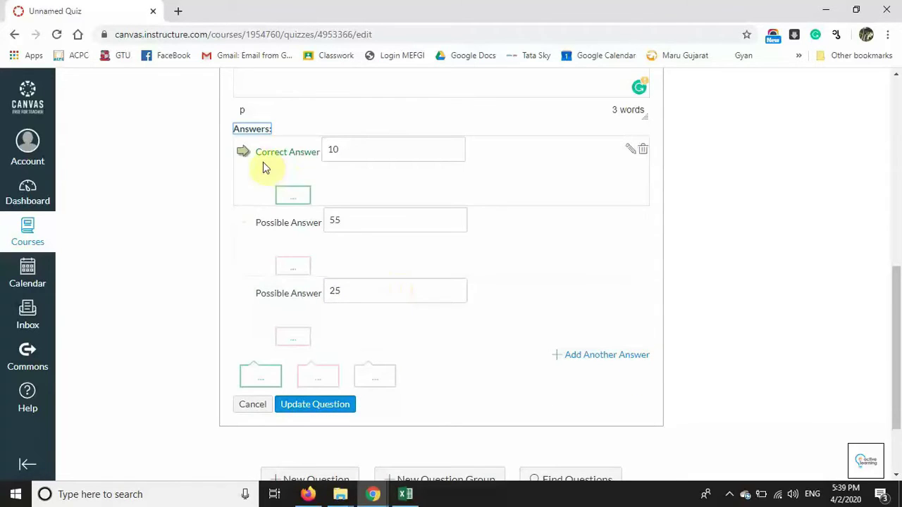
Step: Try marking 55 and 25 as the correct answer, and return the correct answer marking to 10
drag(246, 156, 242, 298)
click(243, 226)
click(243, 298)
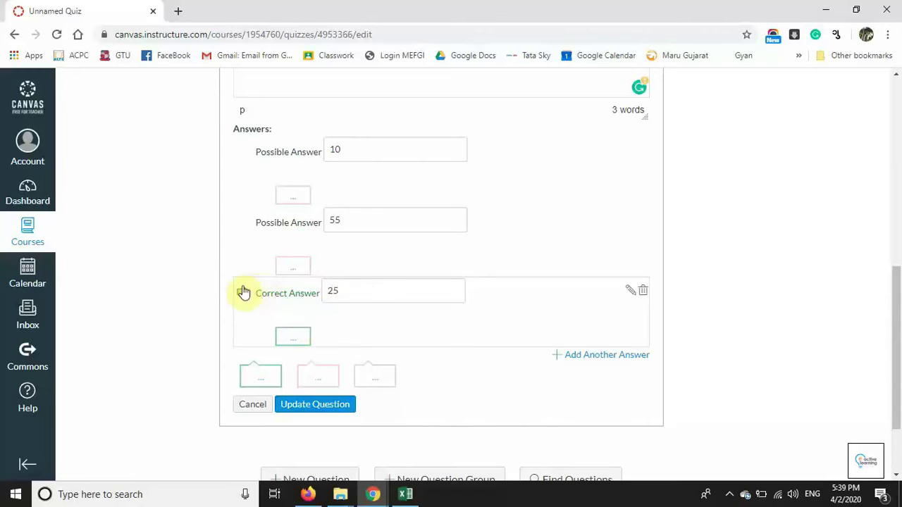
mouse_move(241, 292)
mouse_down()
mouse_move(245, 149)
mouse_move(249, 159)
mouse_up()
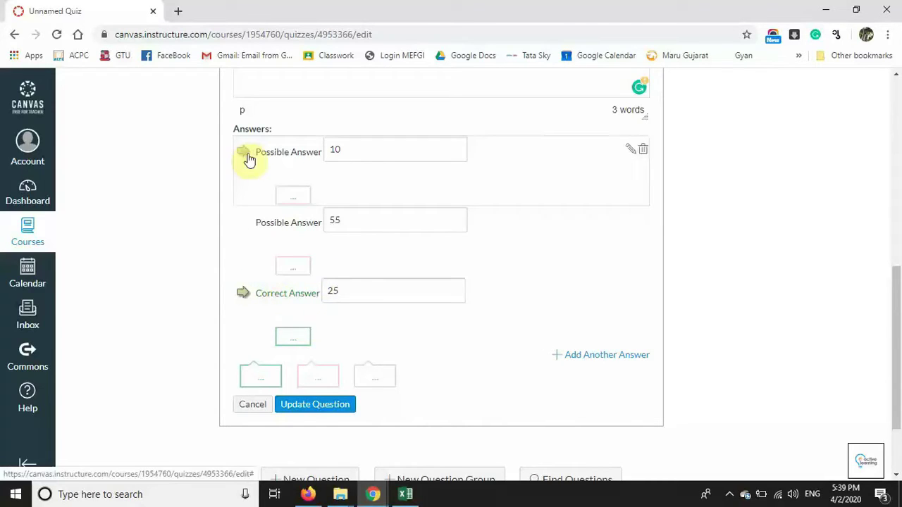
click(247, 155)
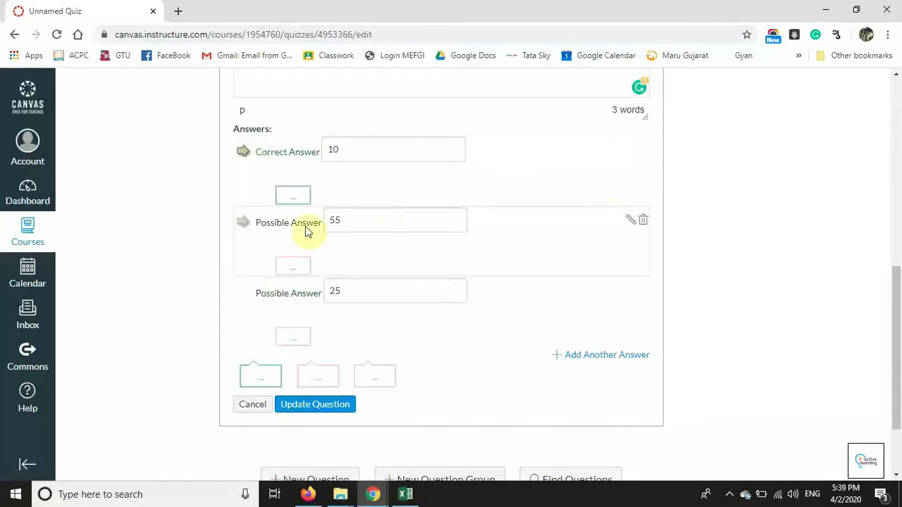
mouse_move(897, 312)
mouse_down()
mouse_move(899, 245)
mouse_move(895, 303)
mouse_up()
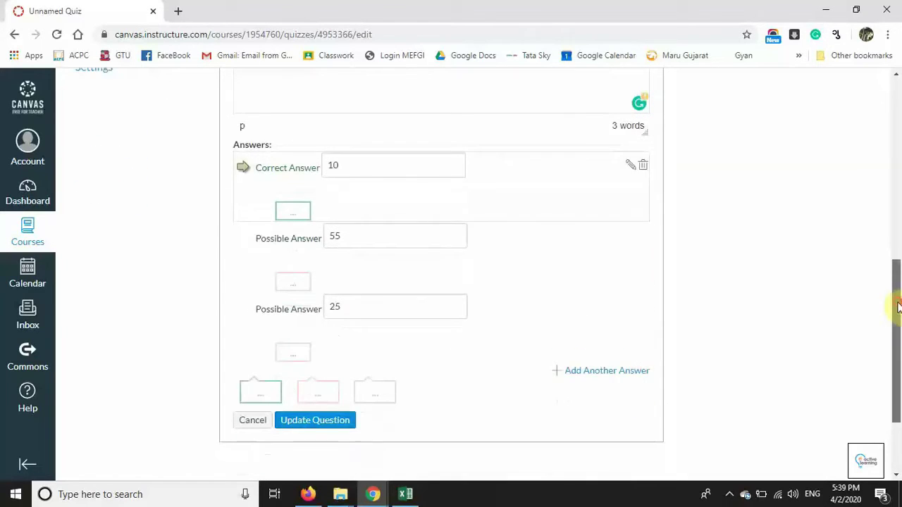
Step: Save the "What is 5+5?" question and show the question details in the quiz's question list
click(323, 423)
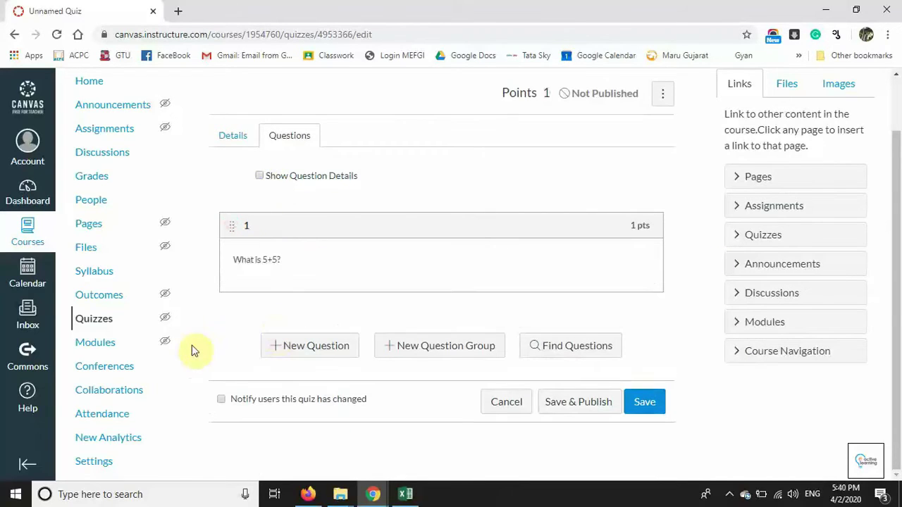
click(259, 176)
scroll(260, 177, down, 1)
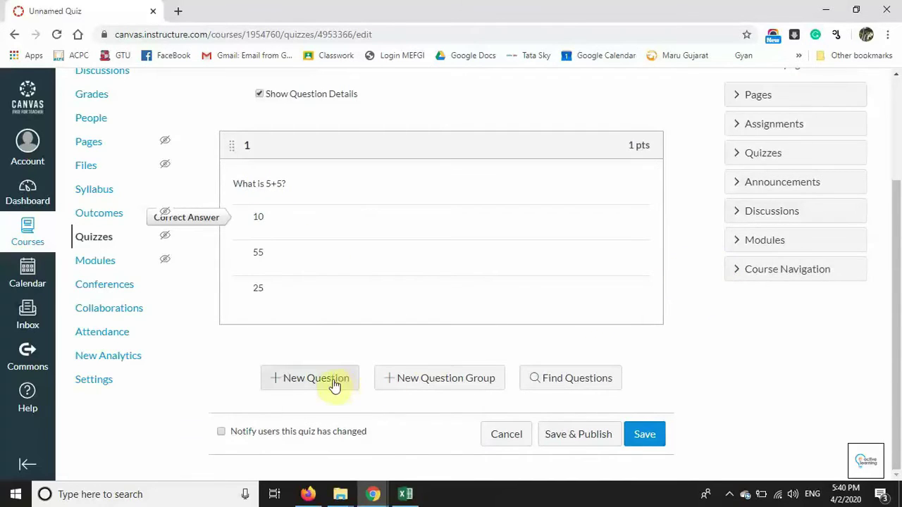
Step: Add a new True/False question with the text "Here it is 5=5 ."
click(310, 378)
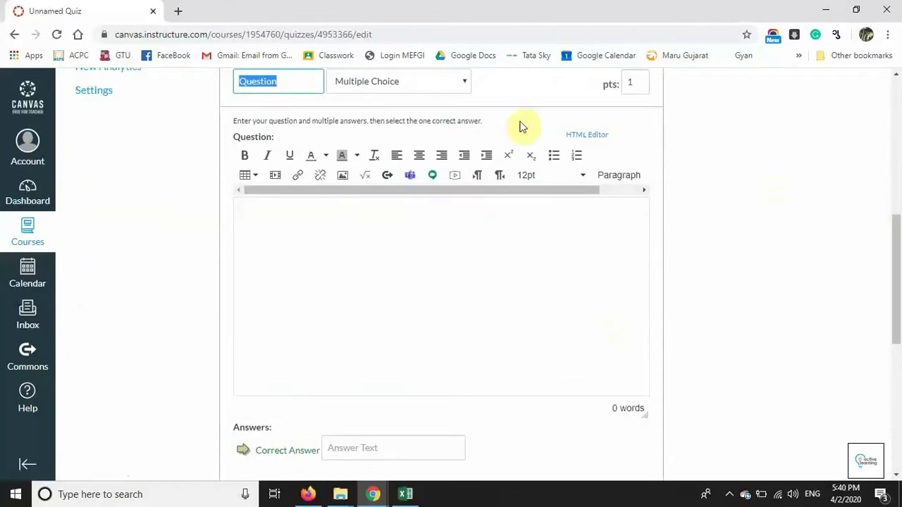
click(459, 84)
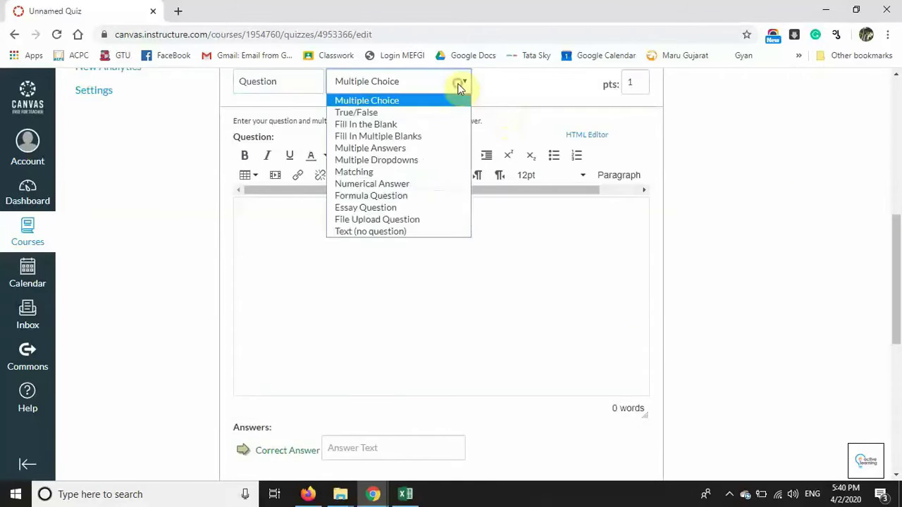
click(406, 117)
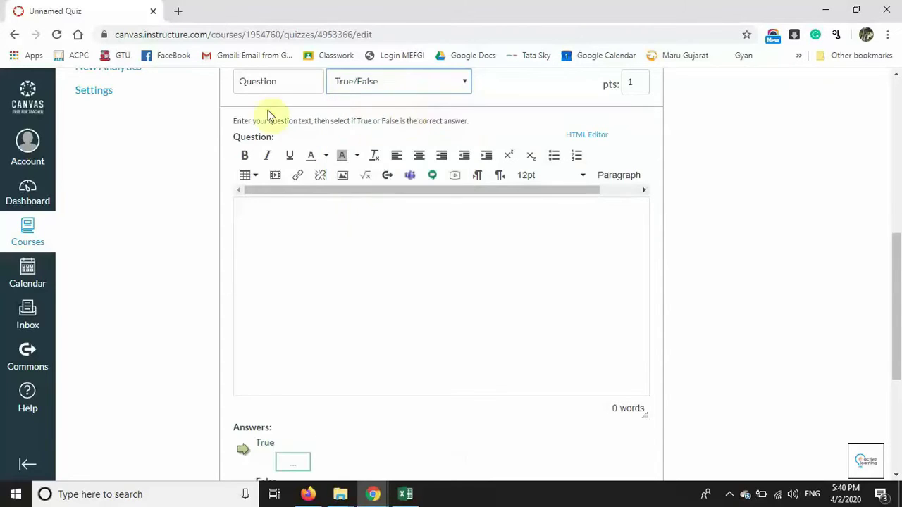
click(301, 244)
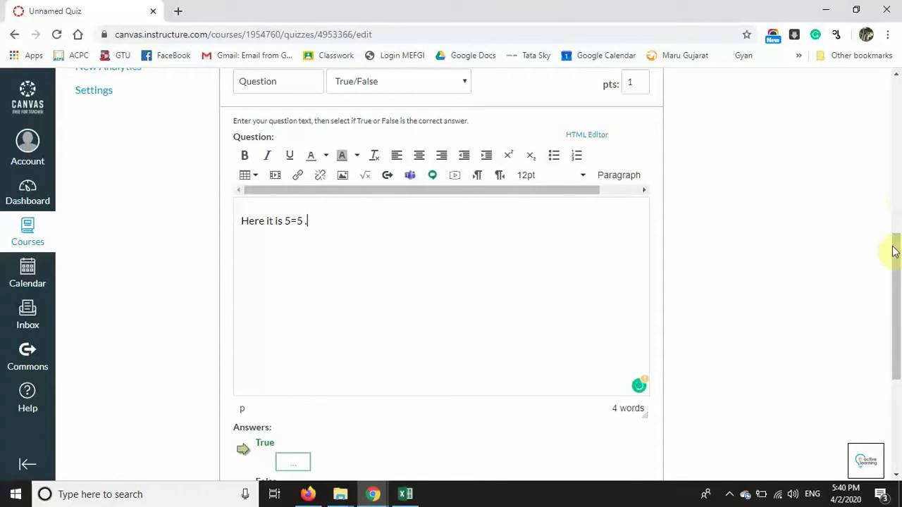
Step: Try marking False as the correct answer, and return the correct answer marking to True
scroll(892, 268, down, 2)
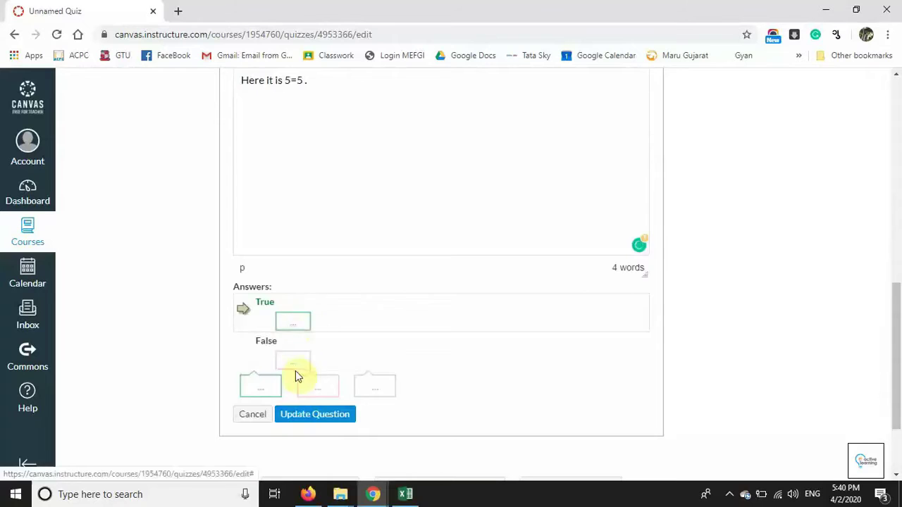
click(243, 350)
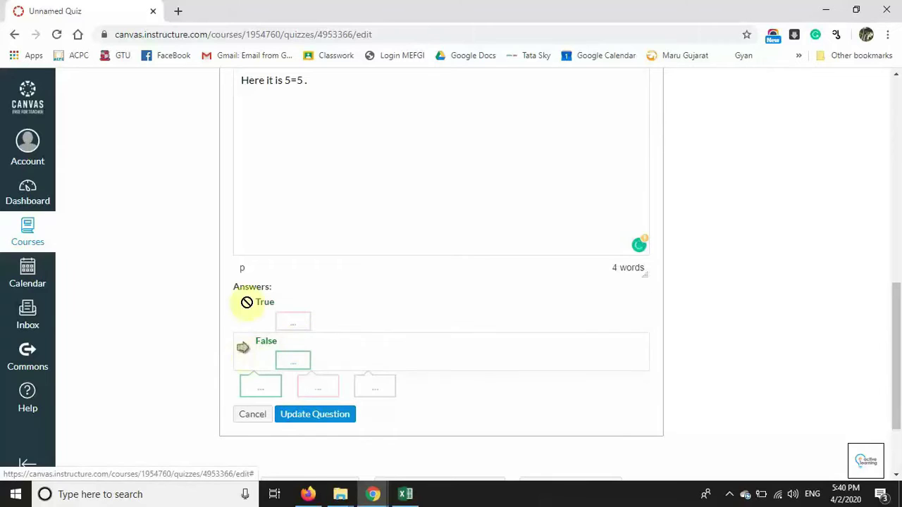
click(243, 307)
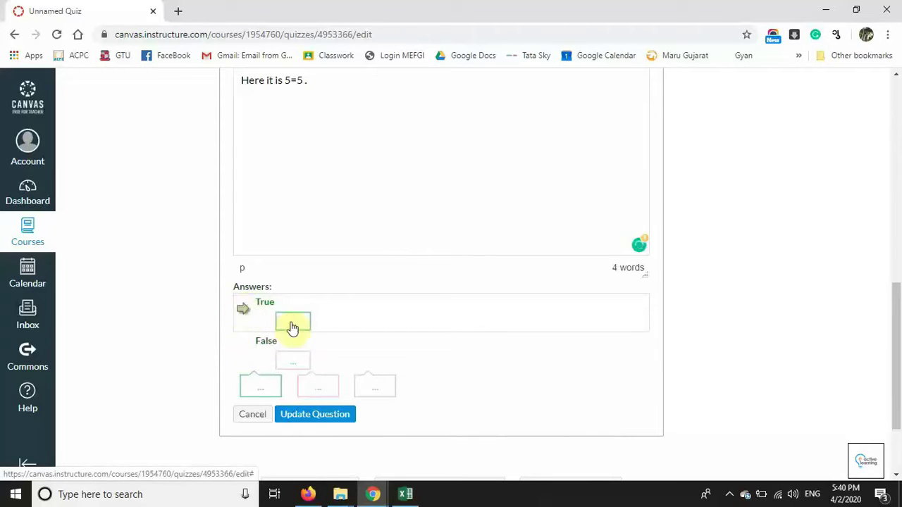
Step: Write the comment "Very Good..!!" for students who choose the True answer
click(292, 325)
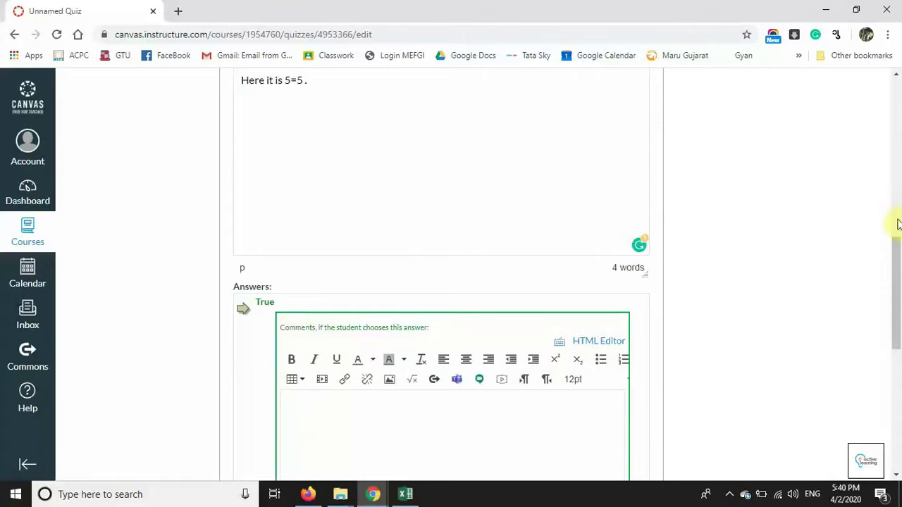
drag(900, 268, 889, 286)
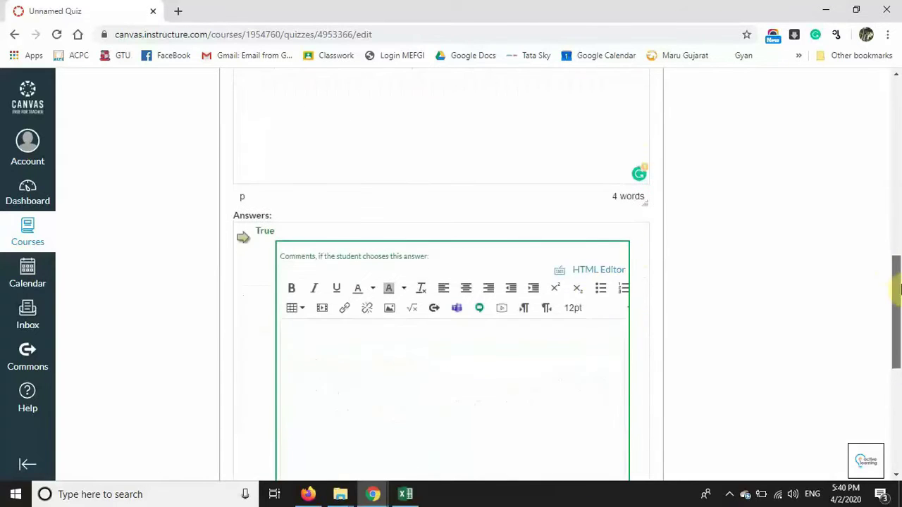
click(440, 347)
text(Very Good..!!)
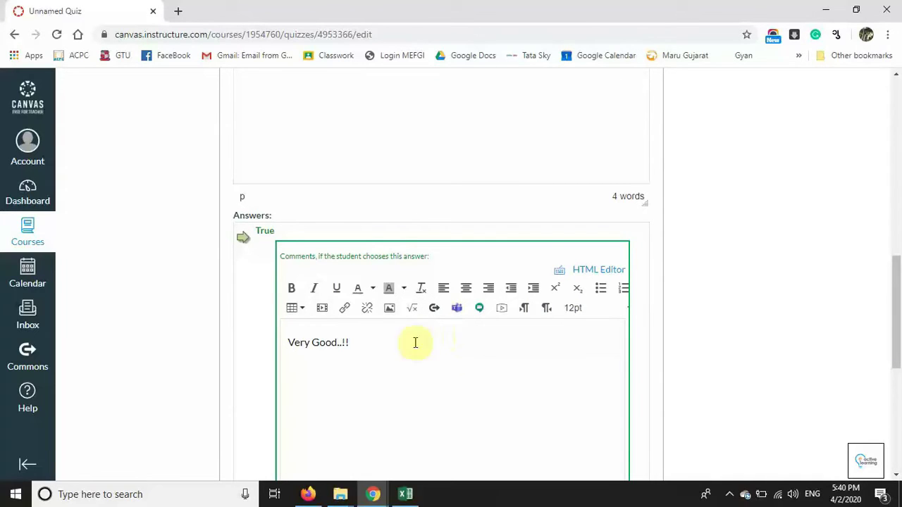
Step: Write "Try Again. Or you can write the solution of your question" as the False answer's comment, and finish editing both answer comments
drag(896, 279, 895, 353)
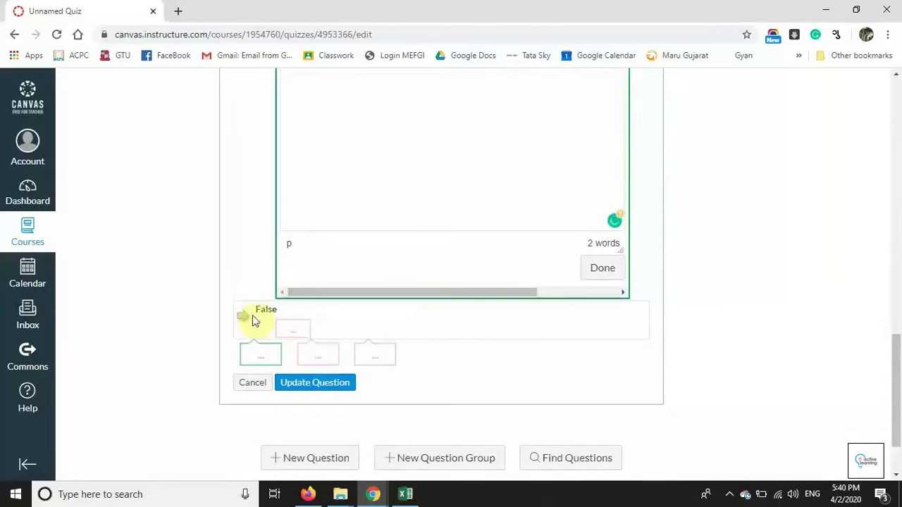
click(290, 333)
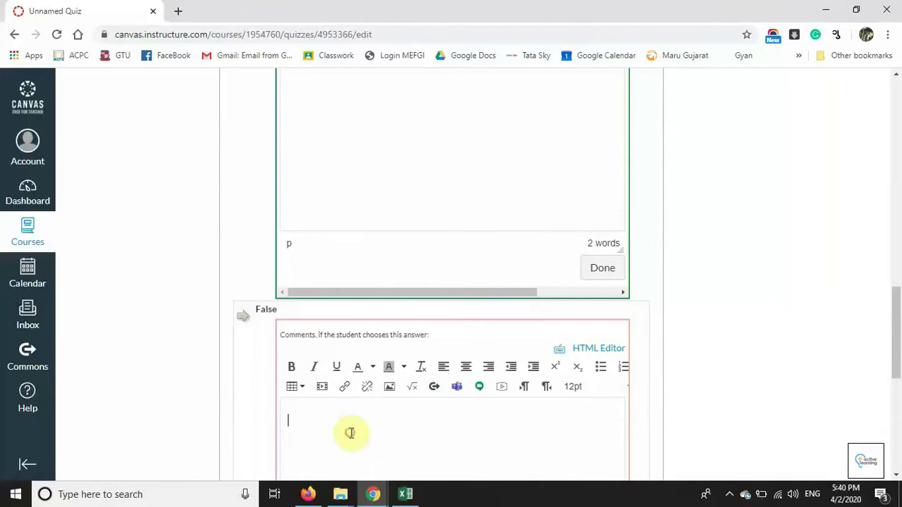
text(Try Agai)
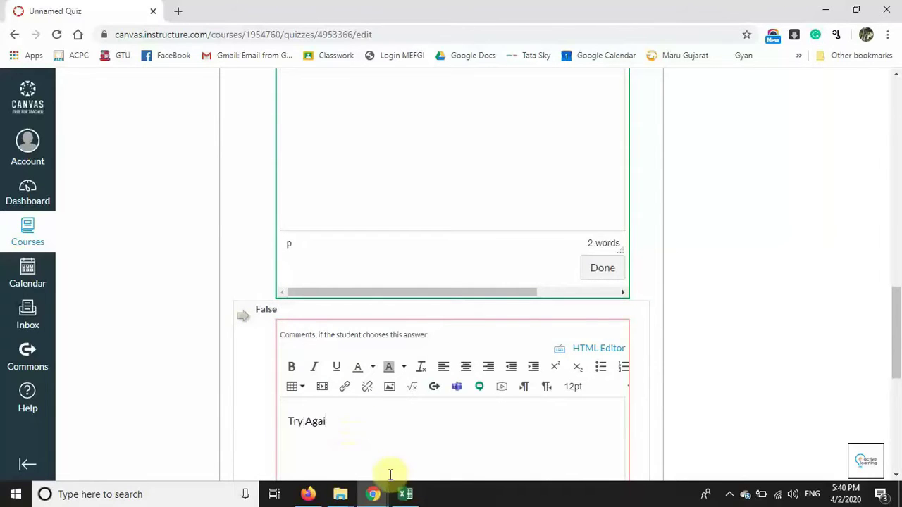
text(n. Or you)
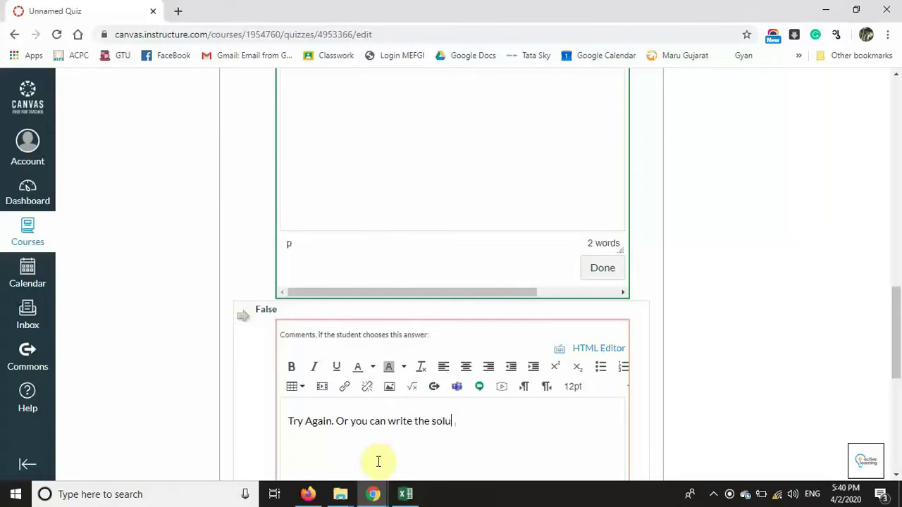
text(can write the solution of your question)
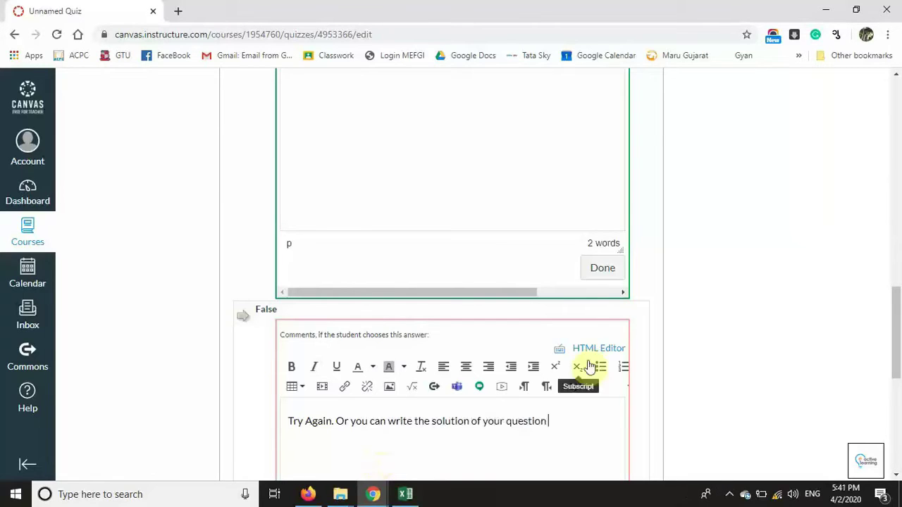
click(601, 268)
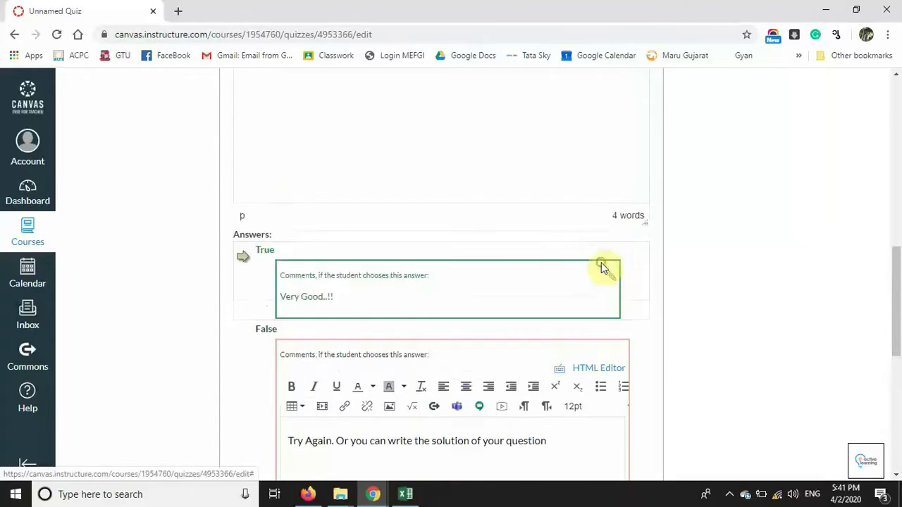
scroll(896, 294, down, 5)
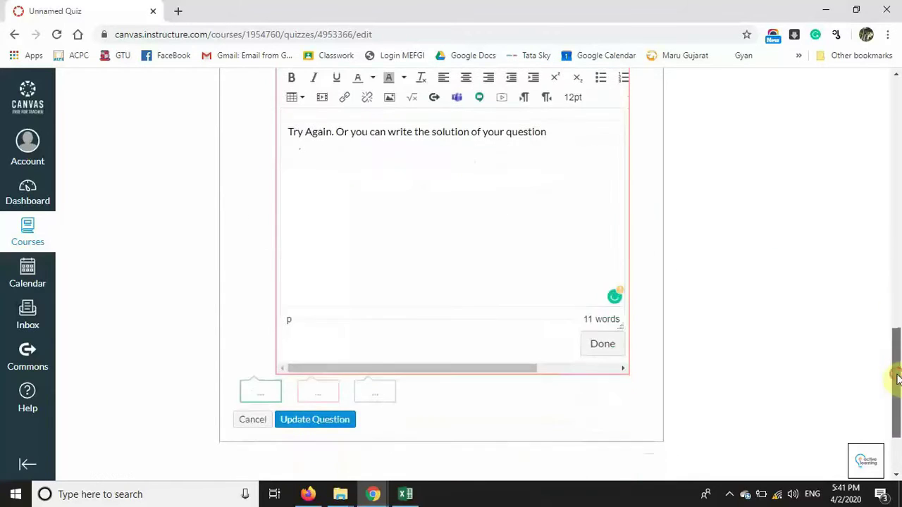
click(608, 346)
mouse_move(896, 347)
mouse_down()
mouse_move(896, 255)
mouse_move(897, 356)
mouse_up()
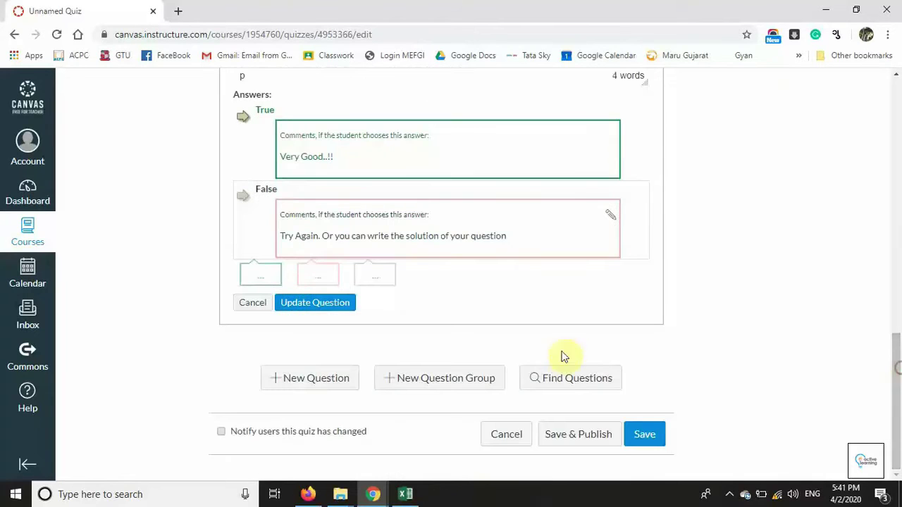
Step: Save the true/false question, show the question details to review its answers, and hide the details again
click(317, 303)
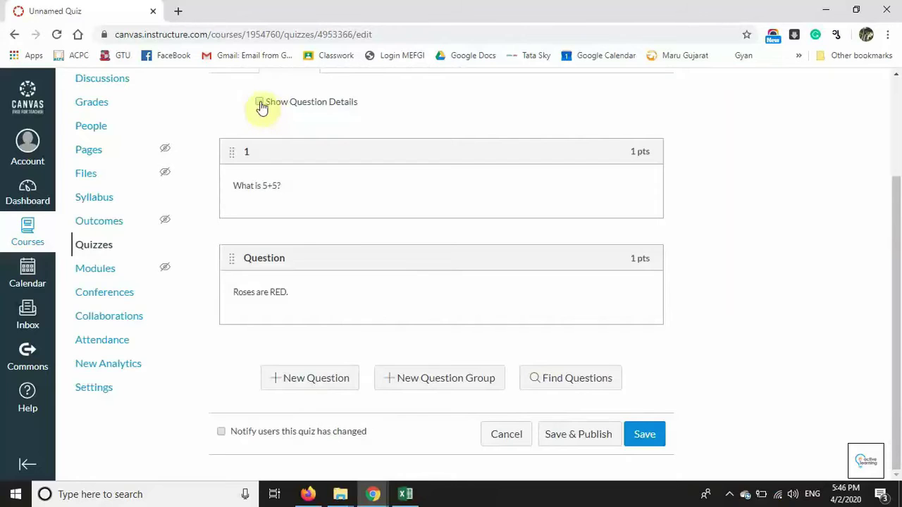
click(259, 102)
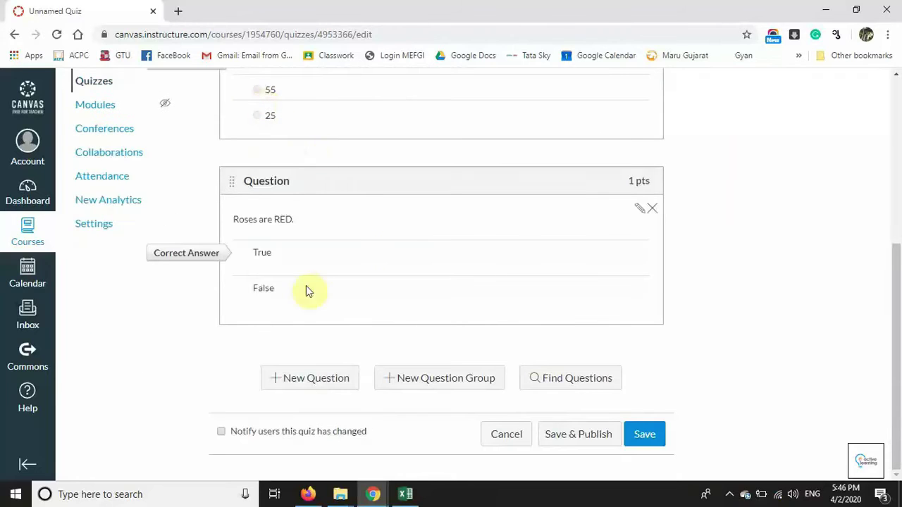
drag(899, 334, 899, 240)
click(259, 123)
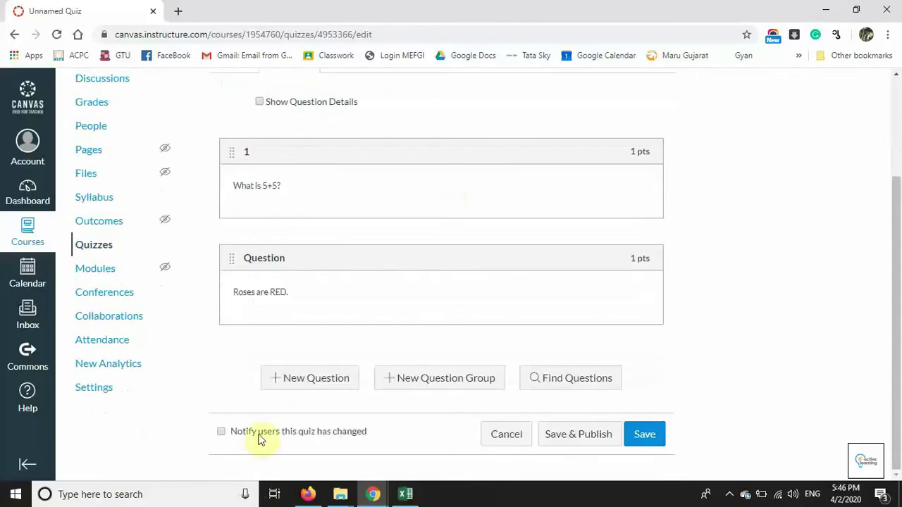
Step: Add a new Fill In the Blank question with the text "Roses are ______."
click(310, 379)
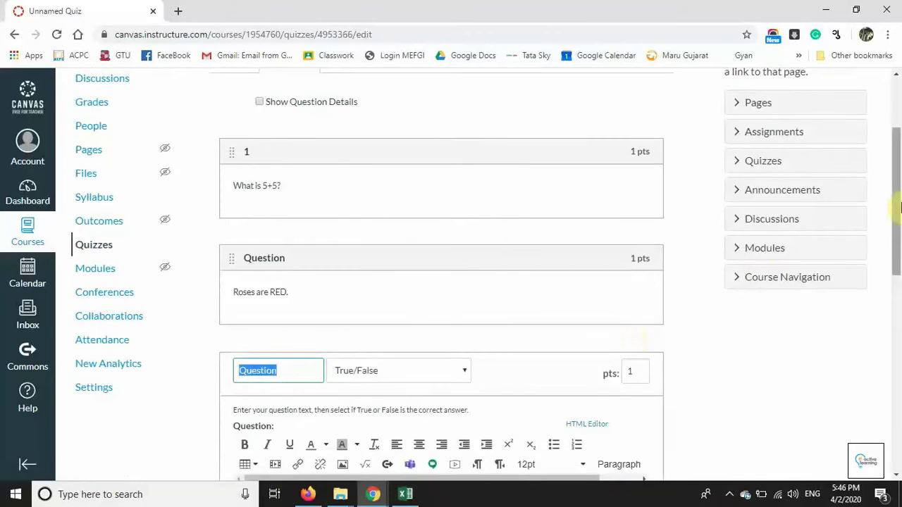
drag(898, 203, 900, 299)
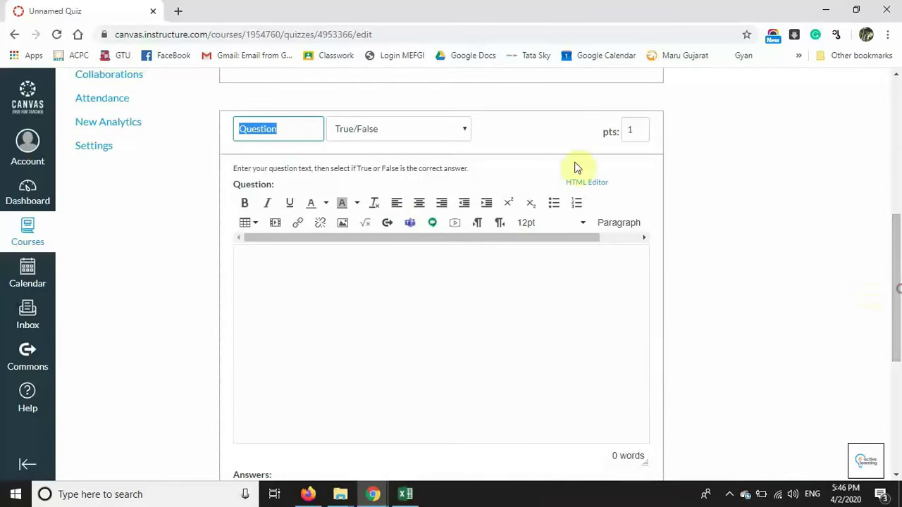
click(450, 138)
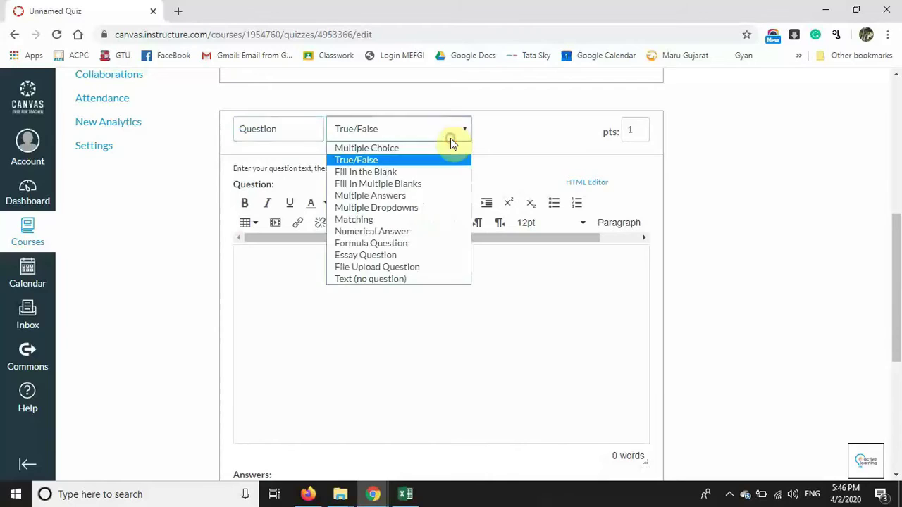
click(430, 178)
click(276, 316)
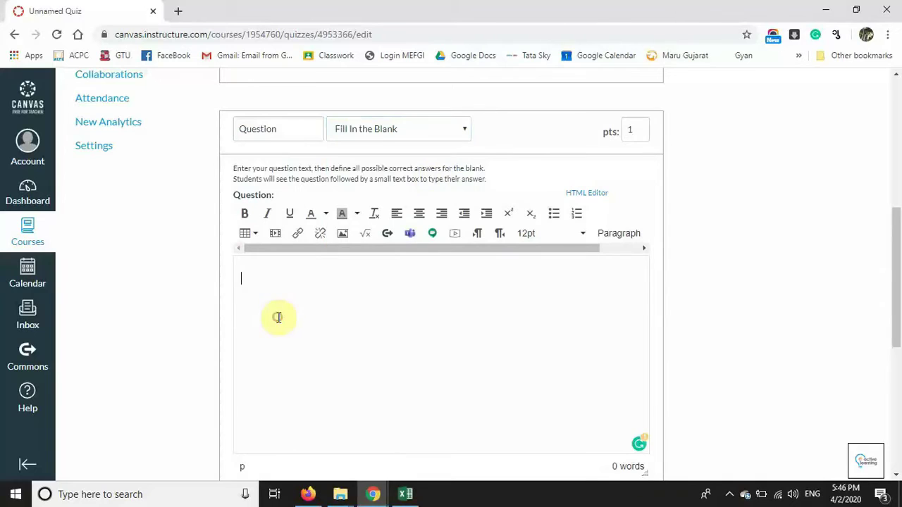
text(Roses are ______.)
Step: Enter RED and red as the possible answers for the blank, and save the question
scroll(282, 296, down, 4)
click(296, 243)
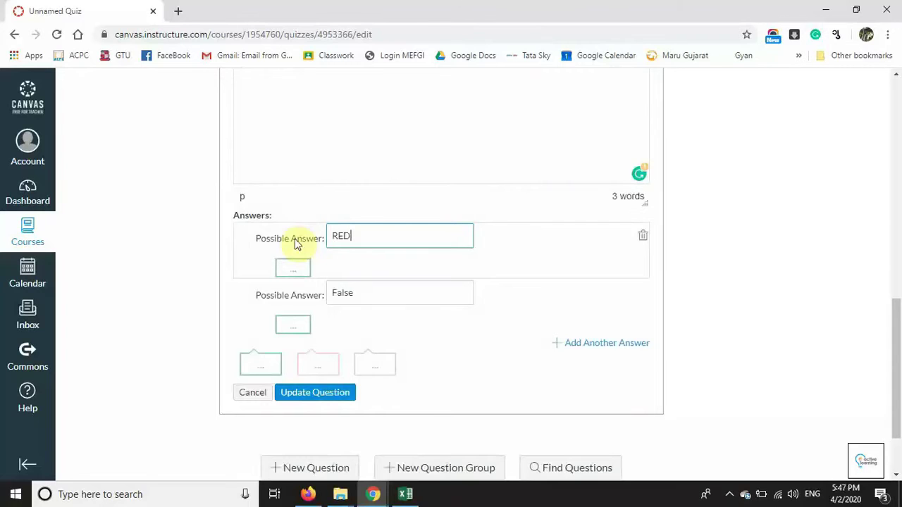
click(360, 292)
text(red)
scroll(898, 262, up, 2)
drag(899, 262, 899, 318)
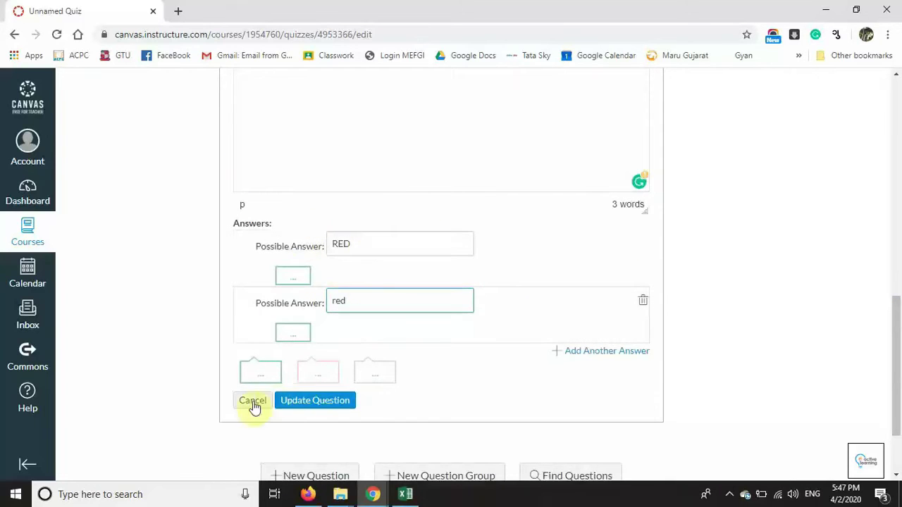
click(309, 401)
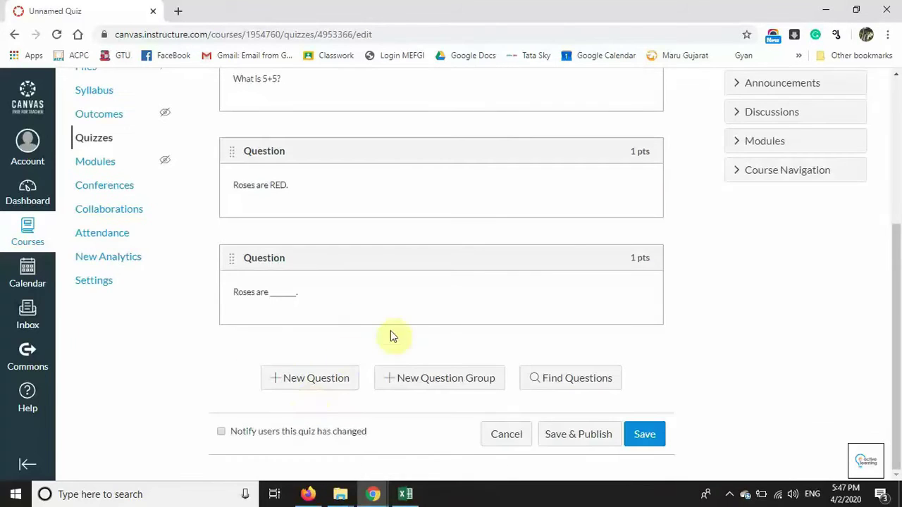
Step: Show the question details and review the answers of the fill-in-the-blank question
scroll(765, 282, up, 2)
click(259, 94)
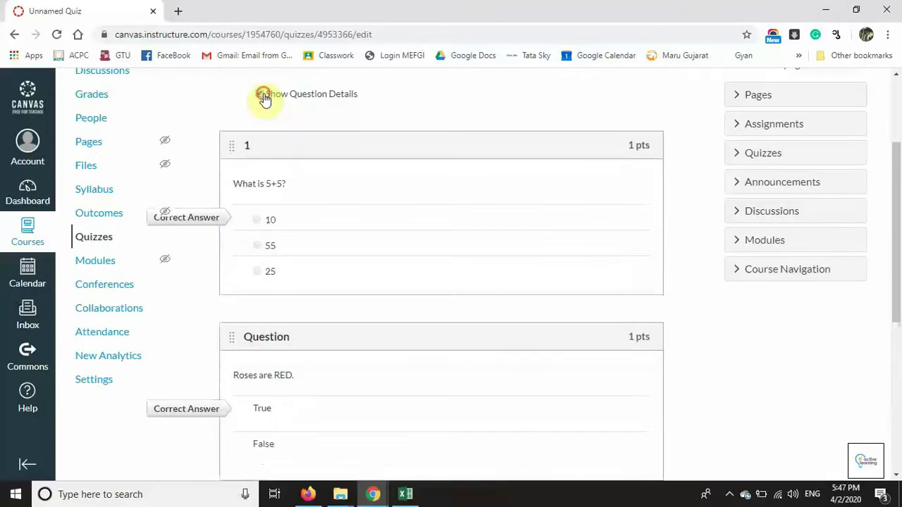
drag(897, 204, 900, 377)
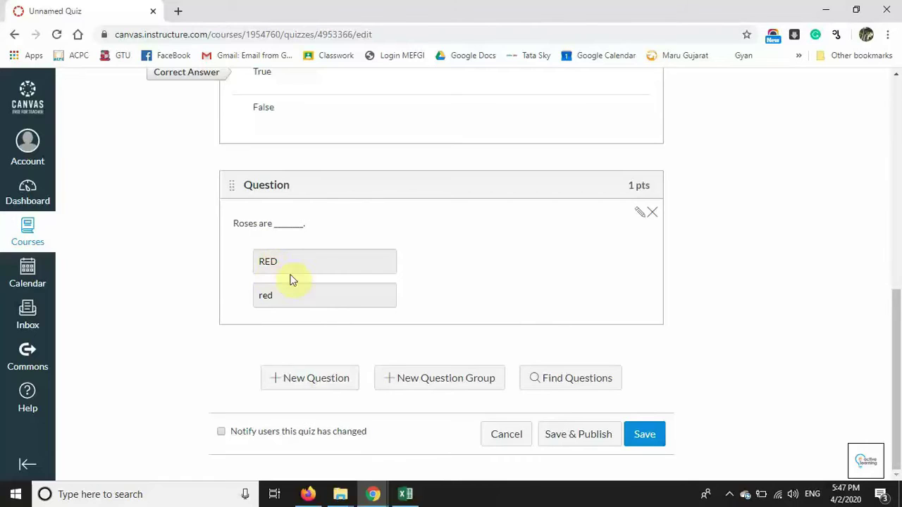
Step: Add another new question to the quiz and set its type to Fill In Multiple Blanks
click(318, 381)
drag(898, 258, 901, 317)
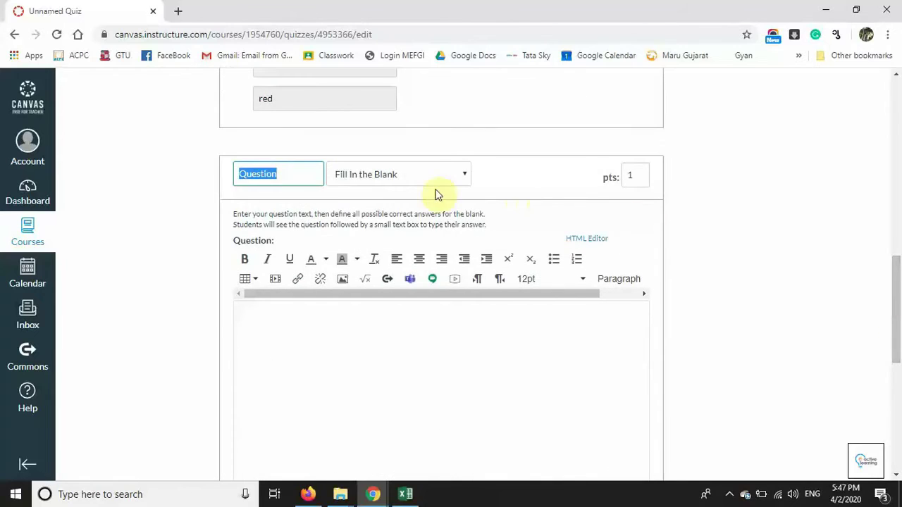
click(421, 174)
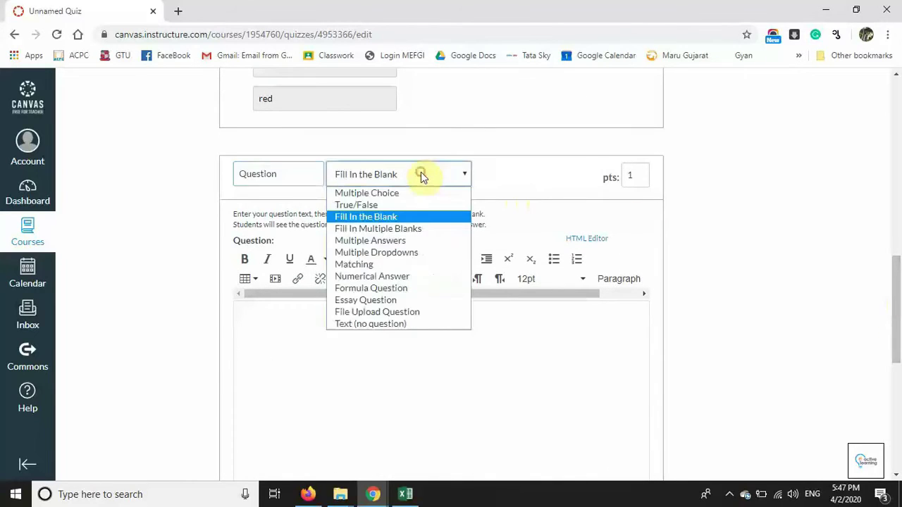
click(395, 232)
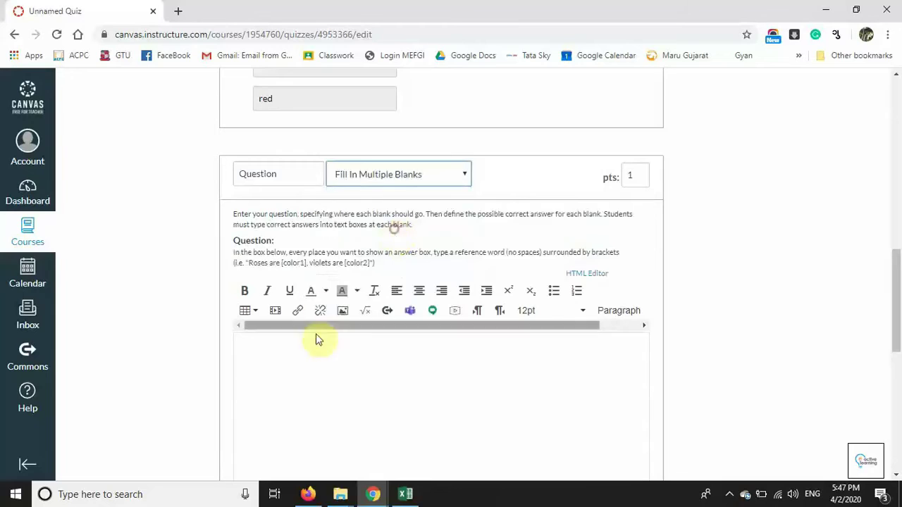
Step: Write the question text "Roses are [color1], Rainbows are [color2]" for the multiple-blanks question
click(312, 355)
text(Ros)
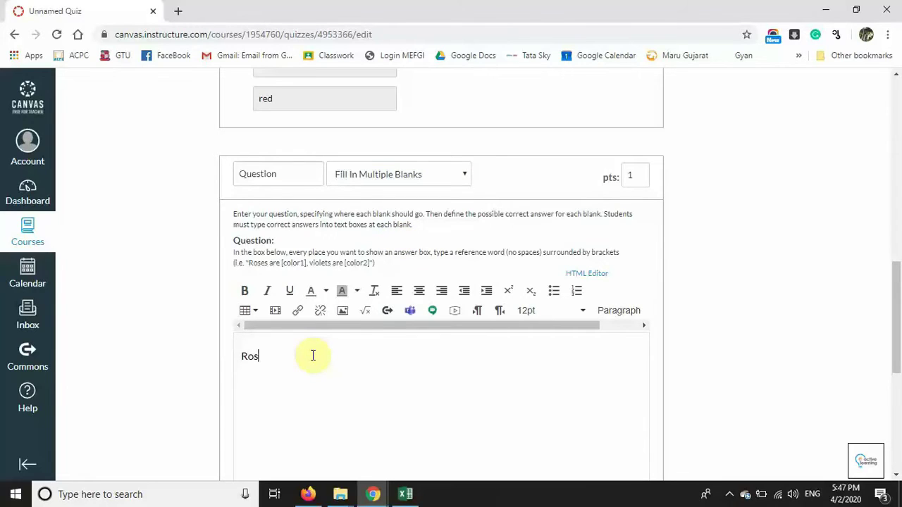
text(es are [color1], Rainbo)
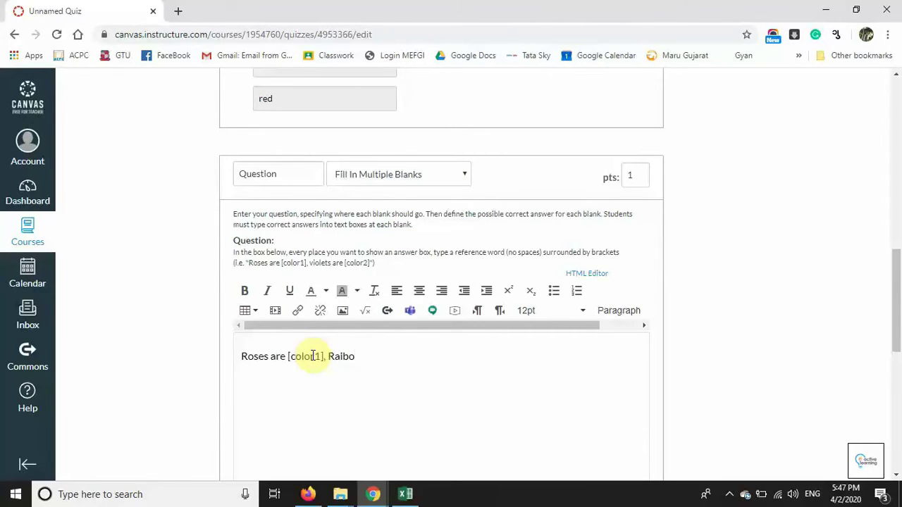
text(ws are [color])
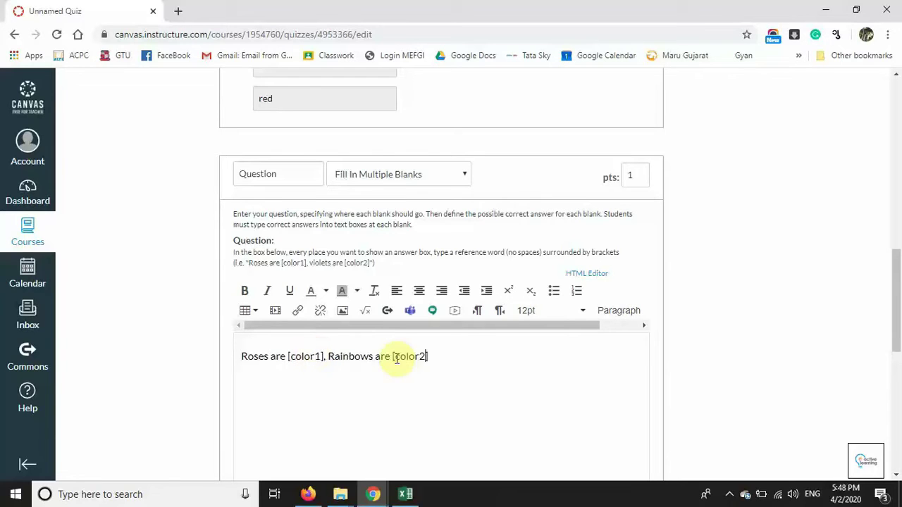
Step: Enter red and RED as the possible answers for the color1 blank
drag(898, 268, 899, 360)
click(395, 194)
text(red)
click(359, 251)
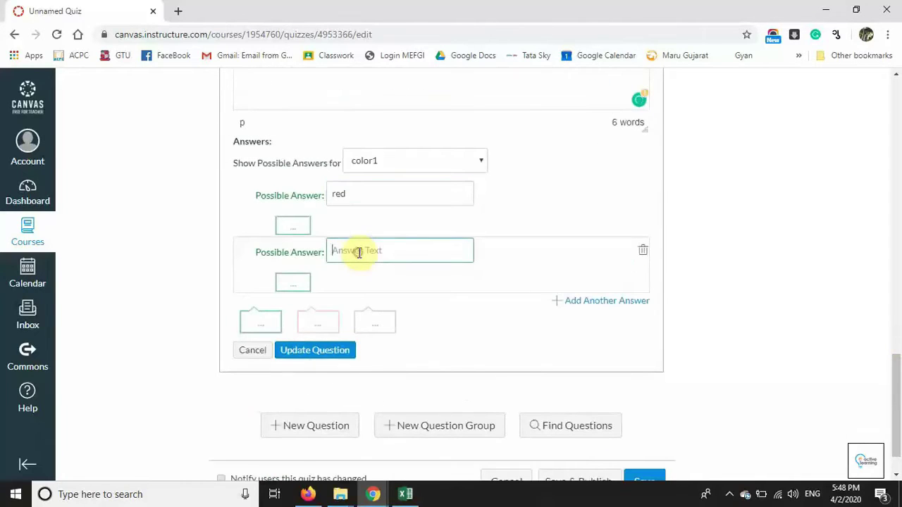
text(RED)
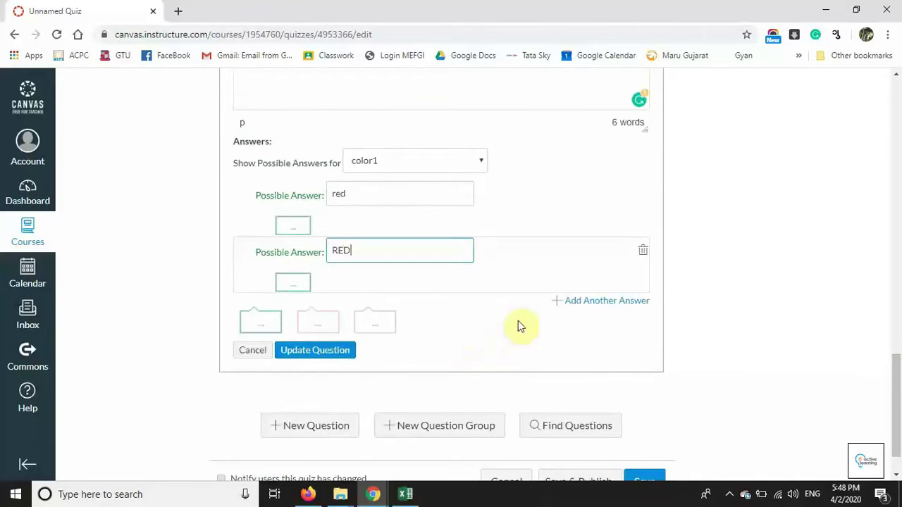
Step: Enter colorful, COLORFUL and color ful as the possible answers for the color2 blank, and save the question
click(451, 161)
click(423, 192)
click(397, 197)
text(colorful)
click(349, 250)
text(COLORFUL)
click(596, 300)
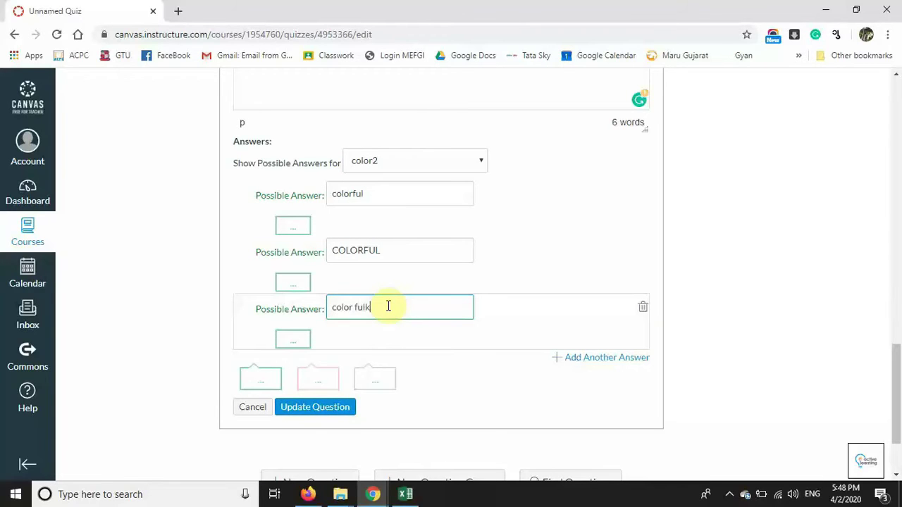
click(426, 342)
click(324, 410)
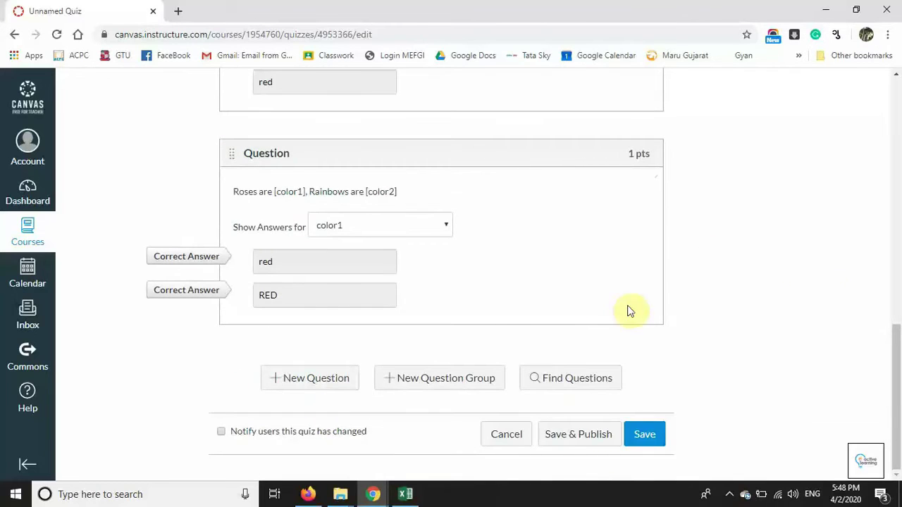
Step: Show the saved multiple-blanks question's correct answers for color2
click(393, 234)
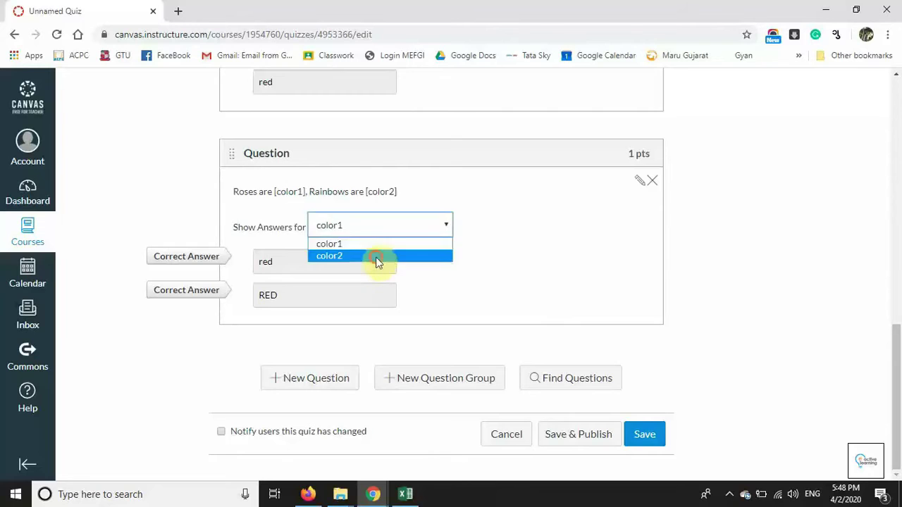
click(381, 255)
Step: Add a new Multiple Answers question with the text "Find the 2 nearest answers." and, on a second line, "Find the type of waveform."
click(317, 377)
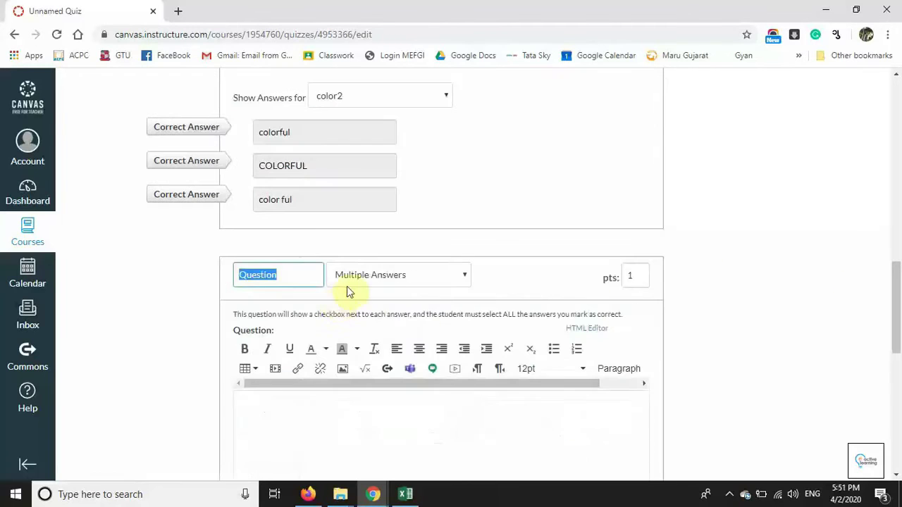
click(402, 280)
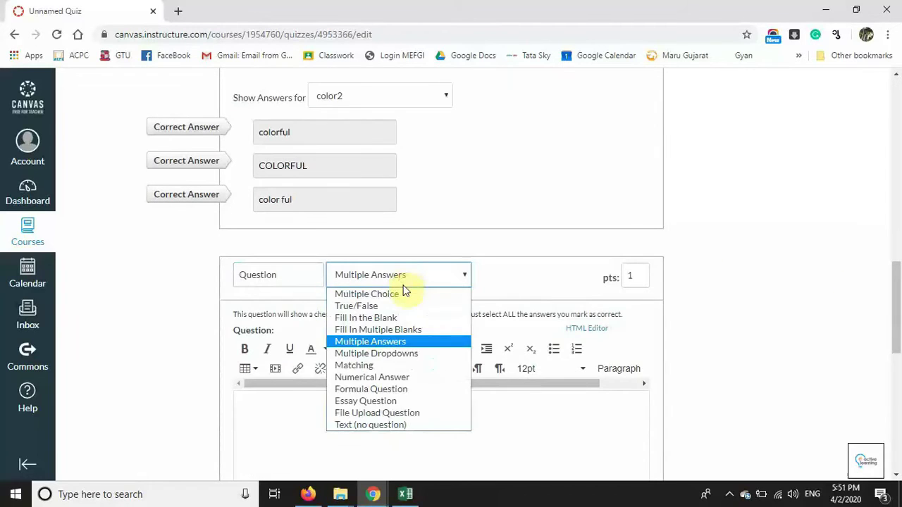
click(401, 341)
mouse_move(892, 292)
mouse_down()
mouse_move(899, 343)
mouse_move(895, 305)
mouse_up()
click(417, 303)
text(Find the type of wa)
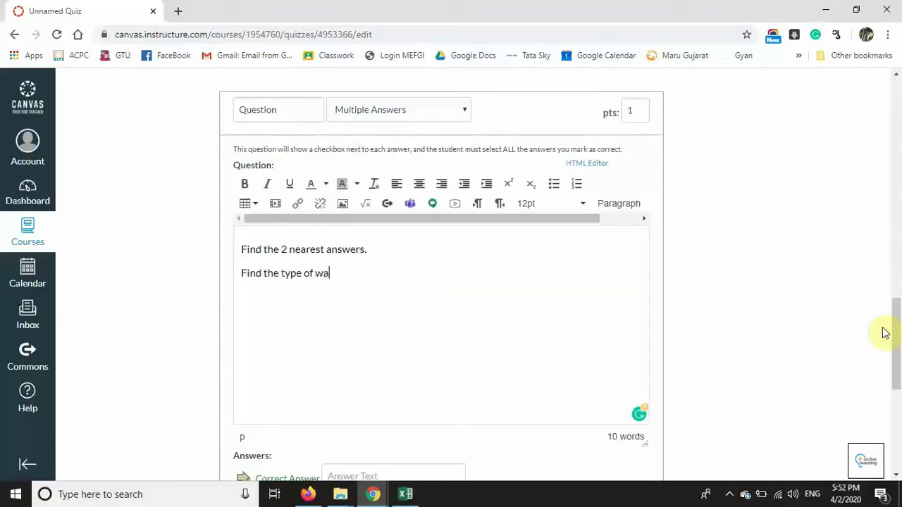
text(.)
Step: Enter Sine wave and Cosine Wave as answers, and mark Cosine Wave as correct too
scroll(881, 332, down, 2)
click(356, 345)
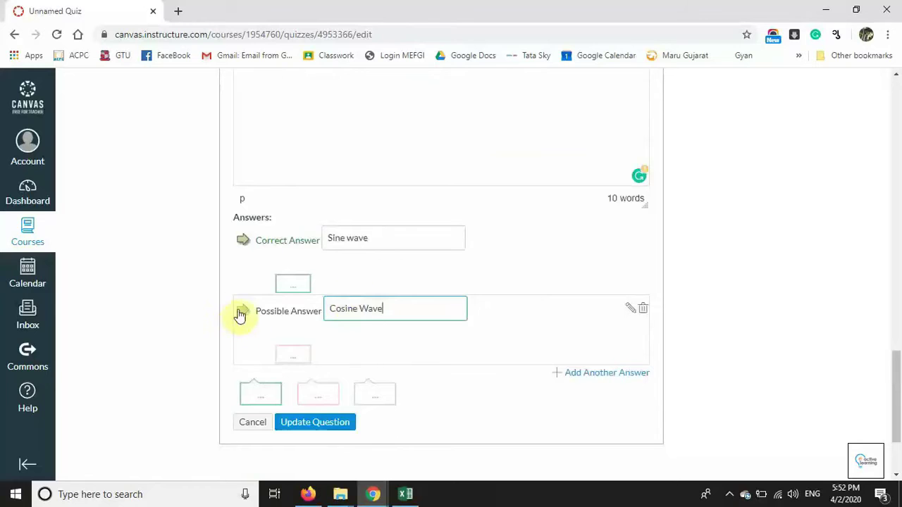
click(243, 311)
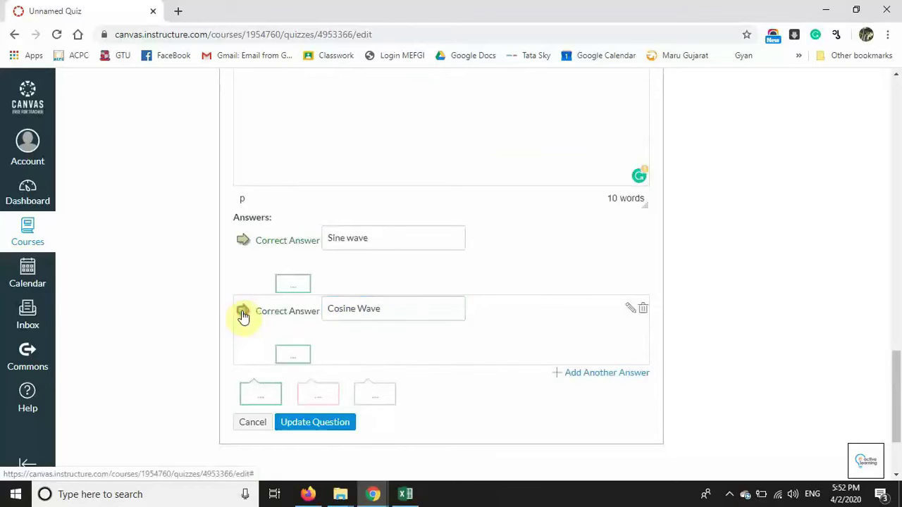
Step: Add Car Wave and Stall Wave as incorrect possible answers, and save the question
click(610, 377)
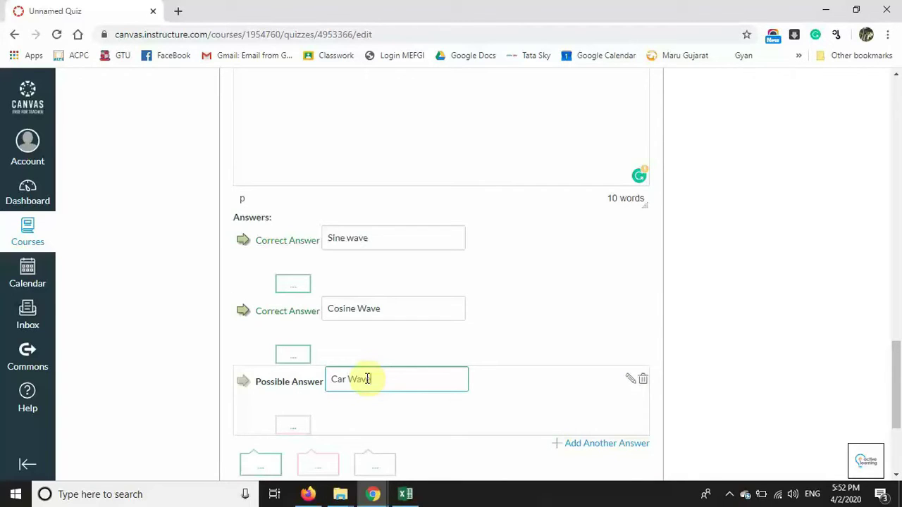
click(600, 443)
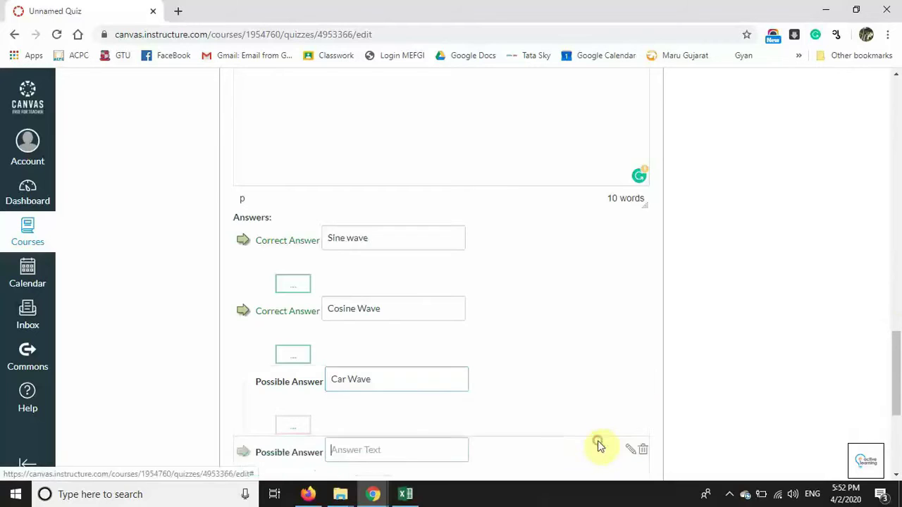
drag(896, 343, 895, 372)
text(Stall Wave)
click(331, 436)
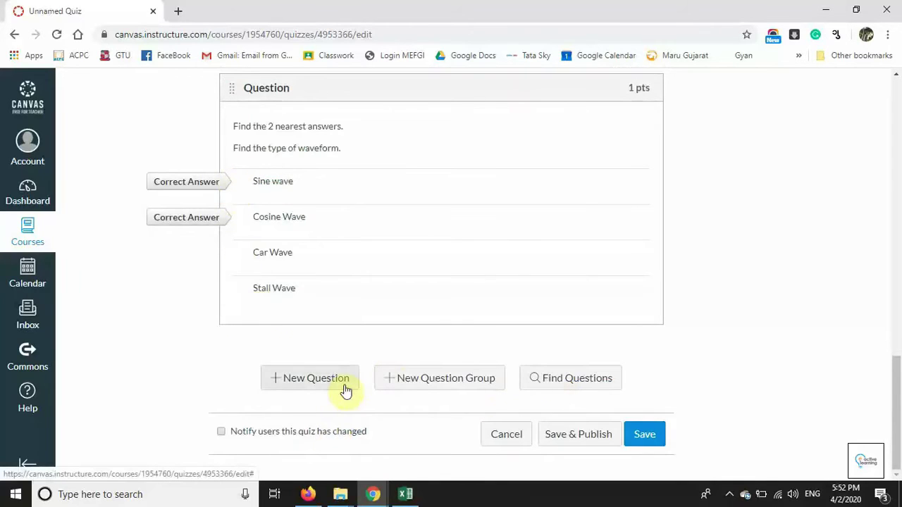
Step: Add a new Matching question with the text "Match the following"
click(315, 378)
scroll(895, 227, down, 2)
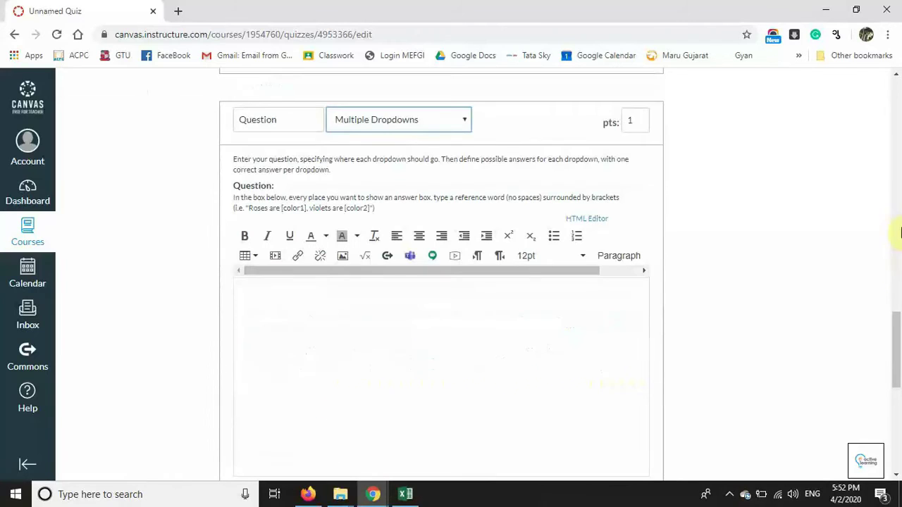
drag(896, 329, 898, 334)
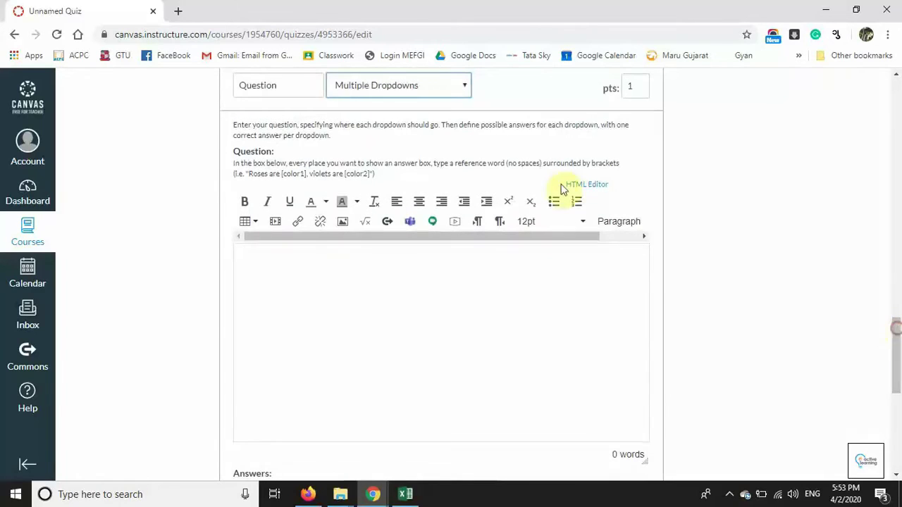
click(441, 84)
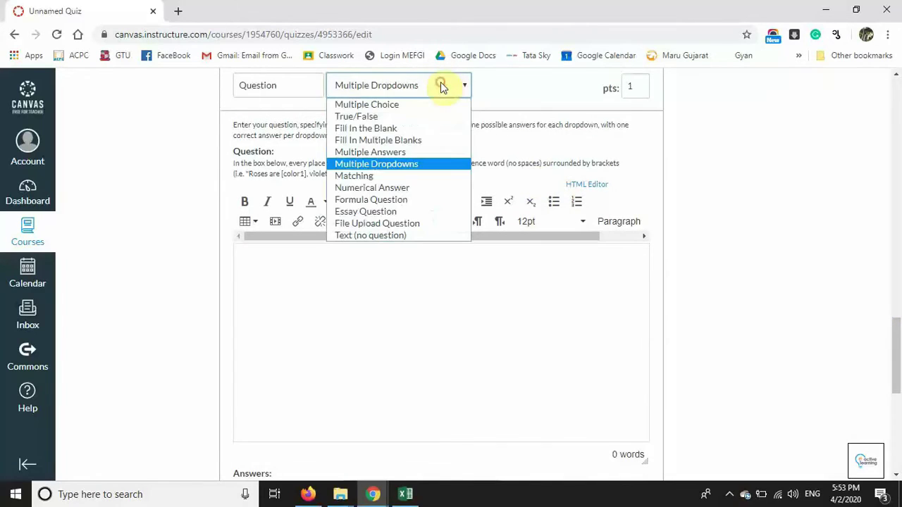
click(403, 176)
click(339, 267)
text(Match the following)
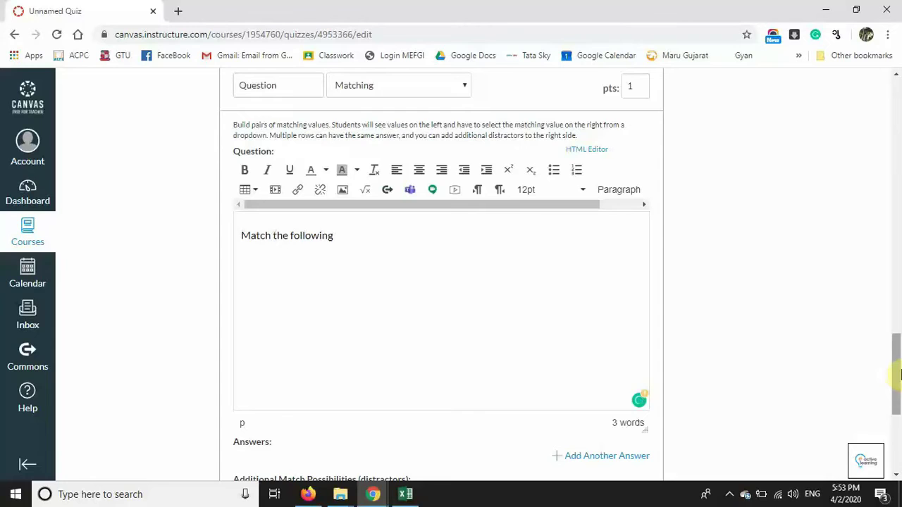
Step: Create three matching pairs with Summation, Subtraction and Multiplication as the left-side values
scroll(604, 237, down, 3)
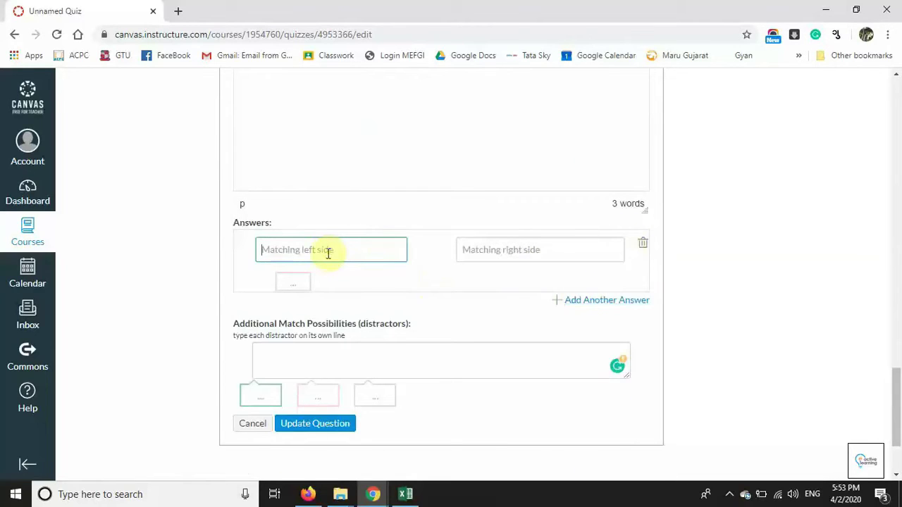
text(Summation)
key(Tab)
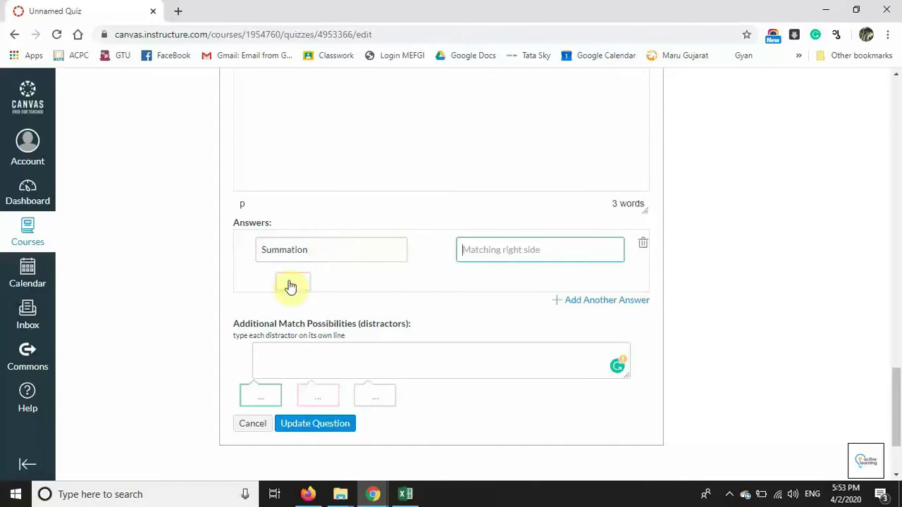
click(606, 300)
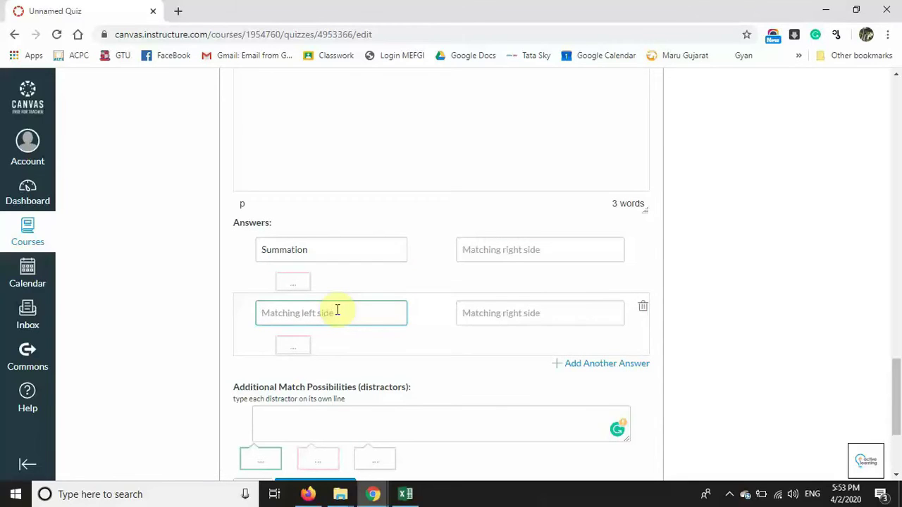
text(Subtraction)
click(608, 364)
text(Multiplication)
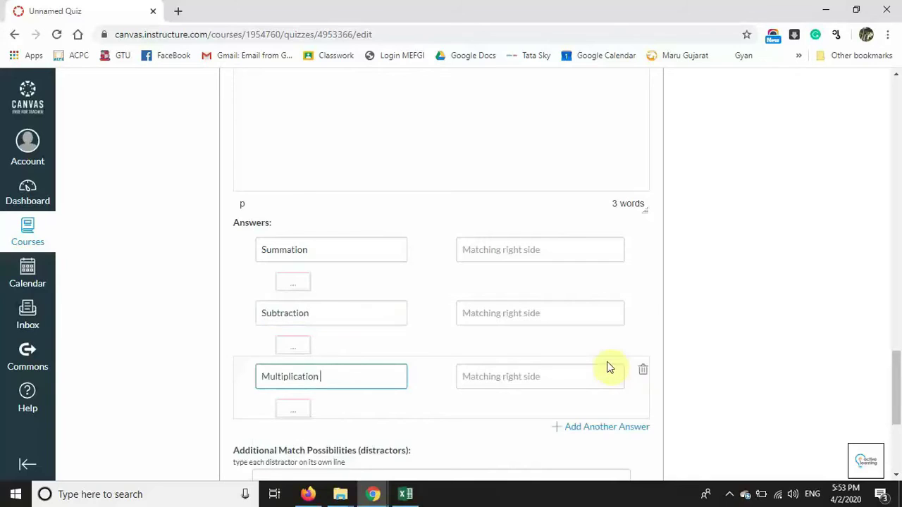
Step: Enter +, - and * as the right-side matches for Summation, Subtraction and Multiplication, and save the question
click(533, 257)
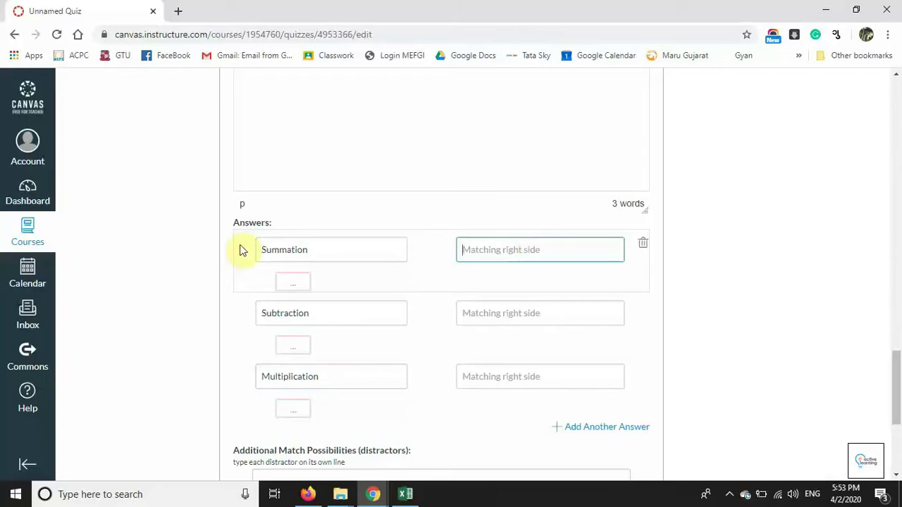
text(+)
click(494, 314)
text(-)
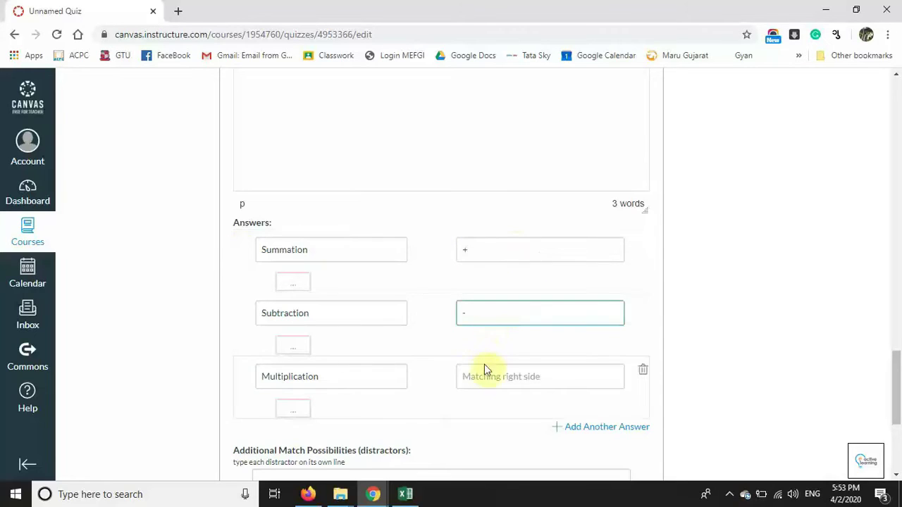
click(483, 374)
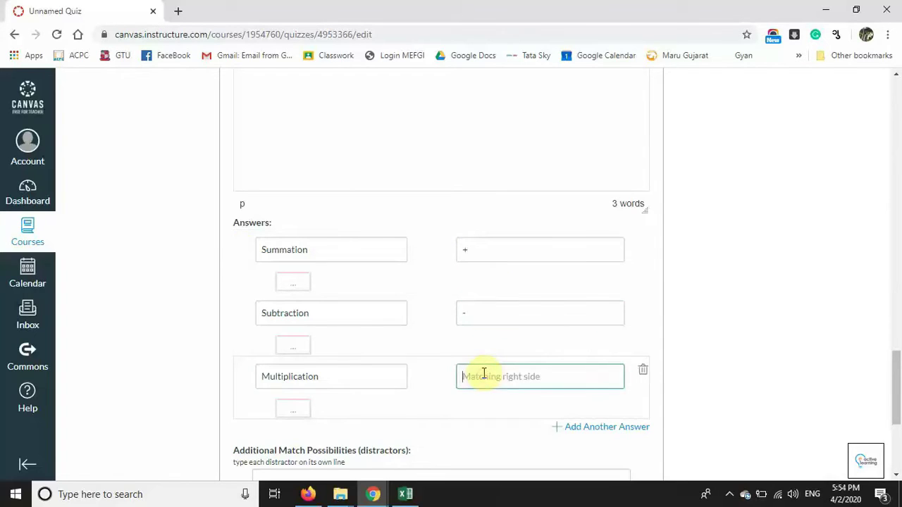
text(*)
drag(899, 356, 899, 367)
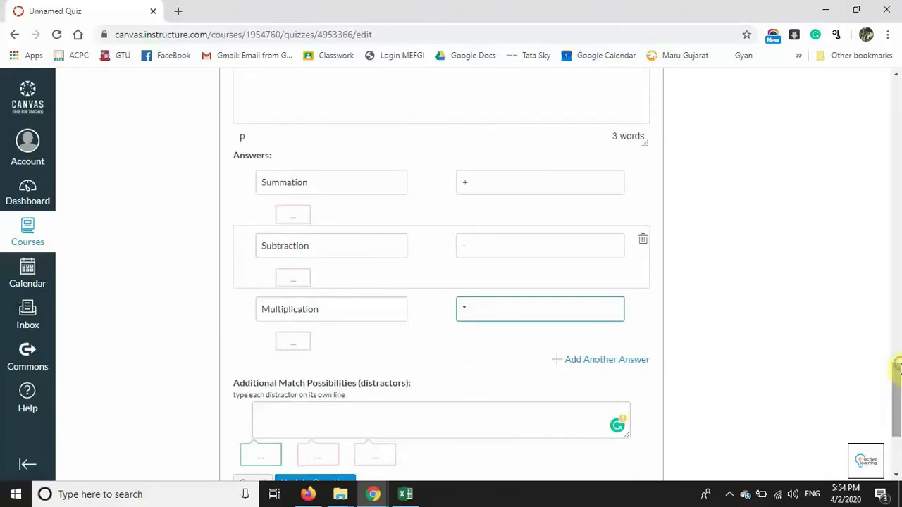
scroll(353, 409, down, 2)
click(317, 373)
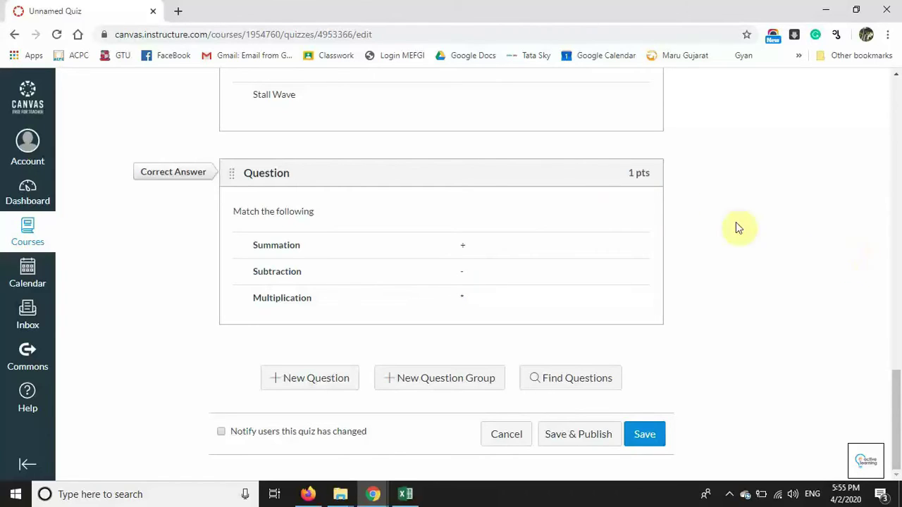
click(639, 200)
Step: Add another new question to the quiz and set its type to Essay Question
click(310, 381)
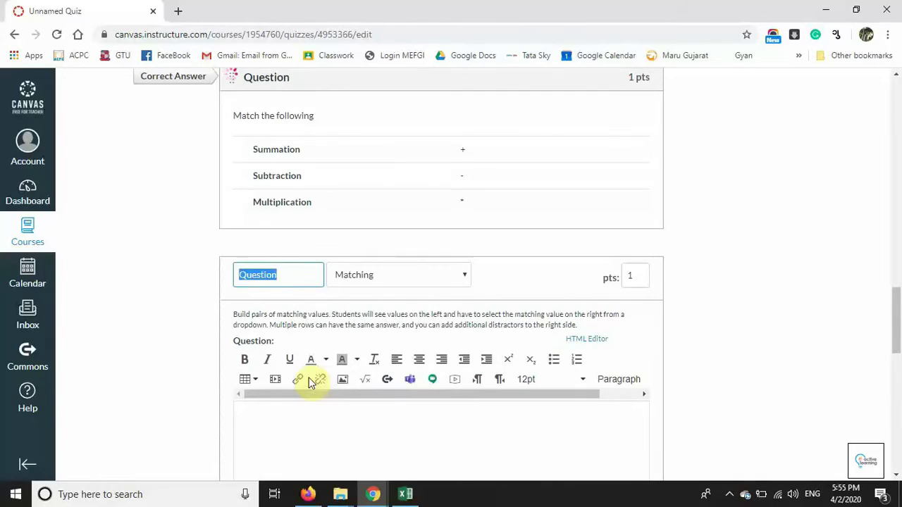
click(433, 278)
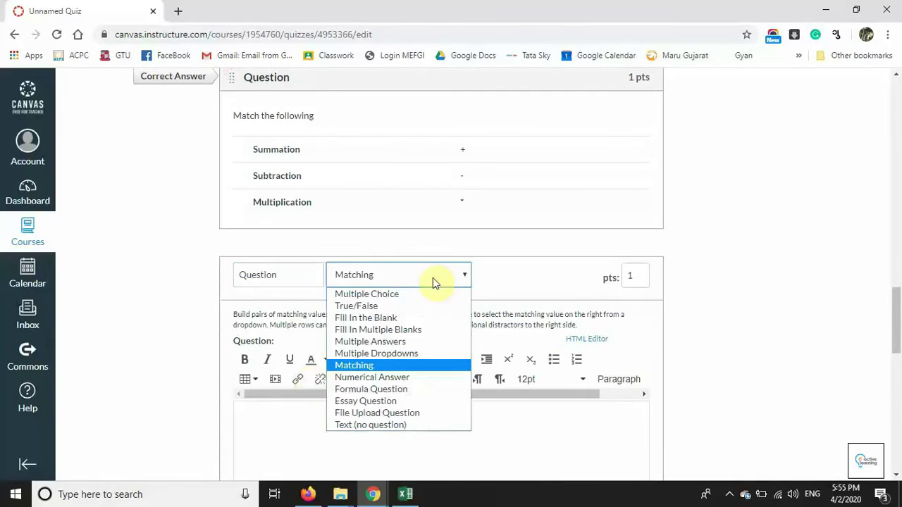
click(421, 401)
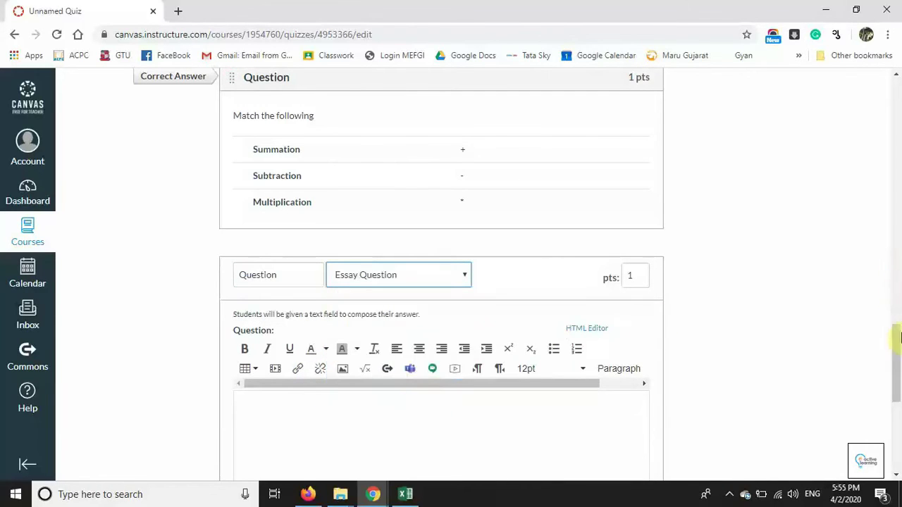
drag(898, 338, 898, 363)
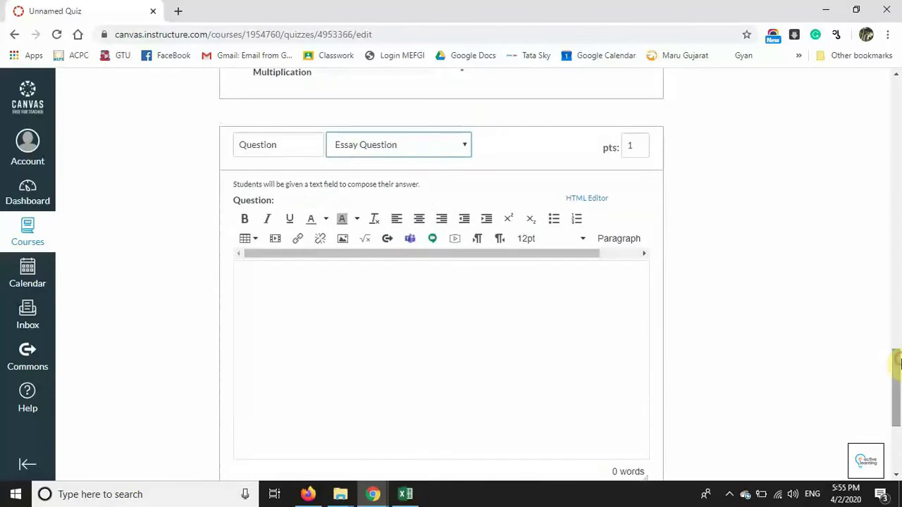
Step: Change the new question's type to File Upload Question and enter the text "draw the diagram of biogas plant and upload it."
click(441, 144)
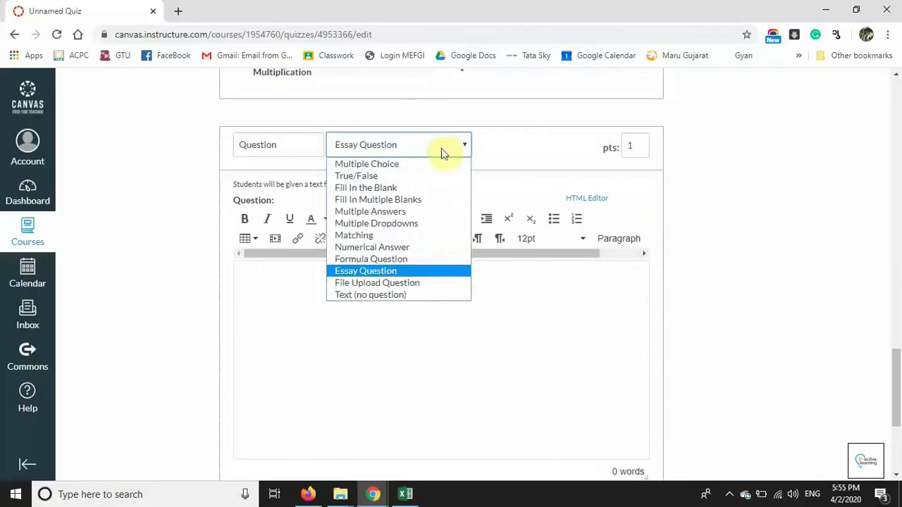
click(417, 284)
click(370, 323)
text(draw the diagram of bio gas pla)
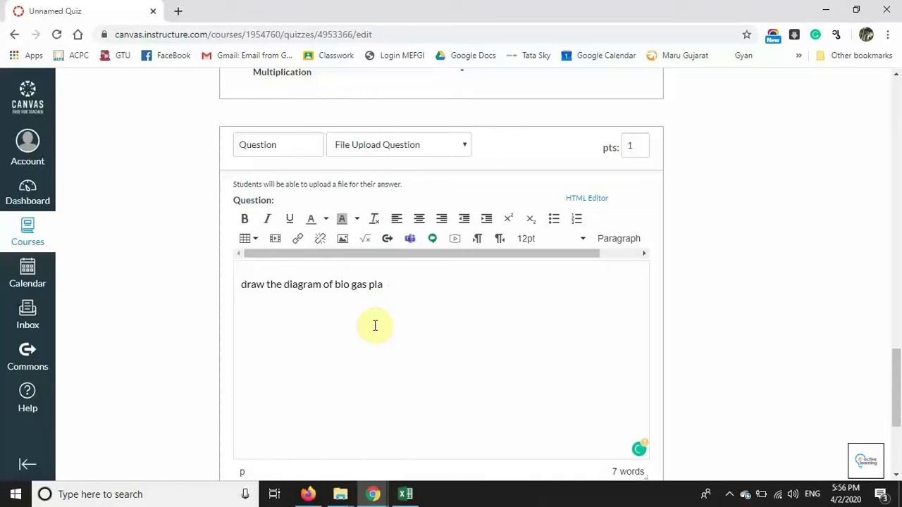
text(nt and upload it.)
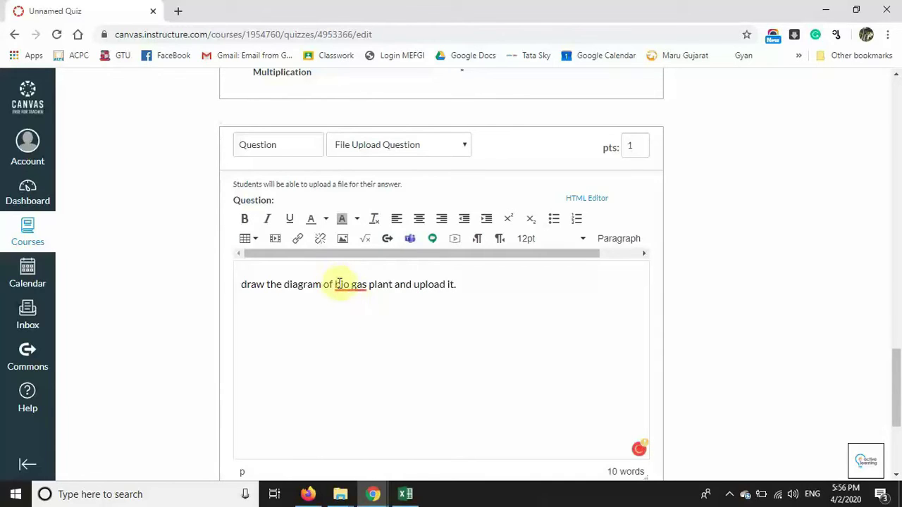
mouse_move(344, 288)
click(353, 208)
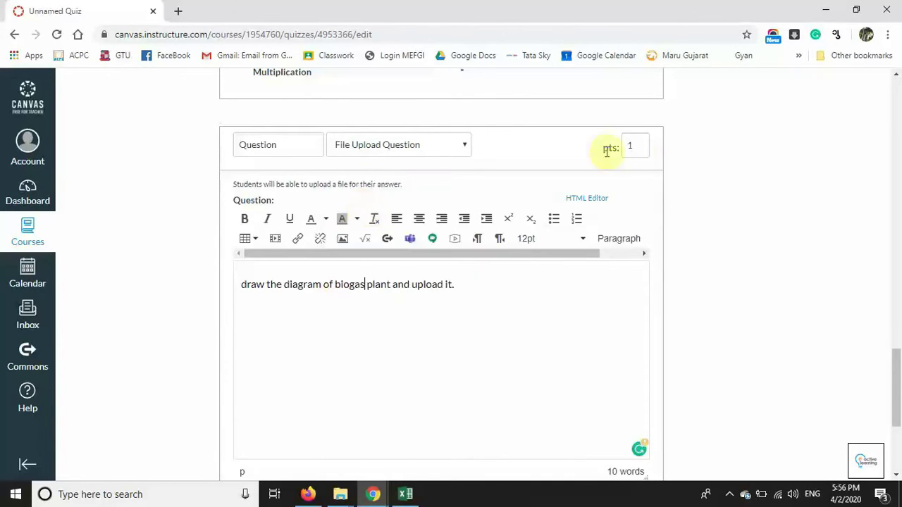
Step: Set the file upload question's points to 5 and save the question
right_click(628, 146)
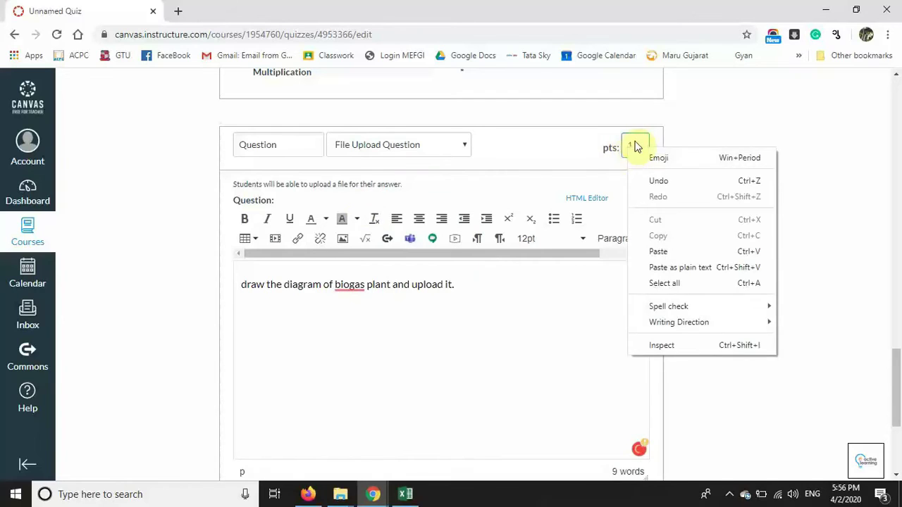
click(634, 146)
text(5)
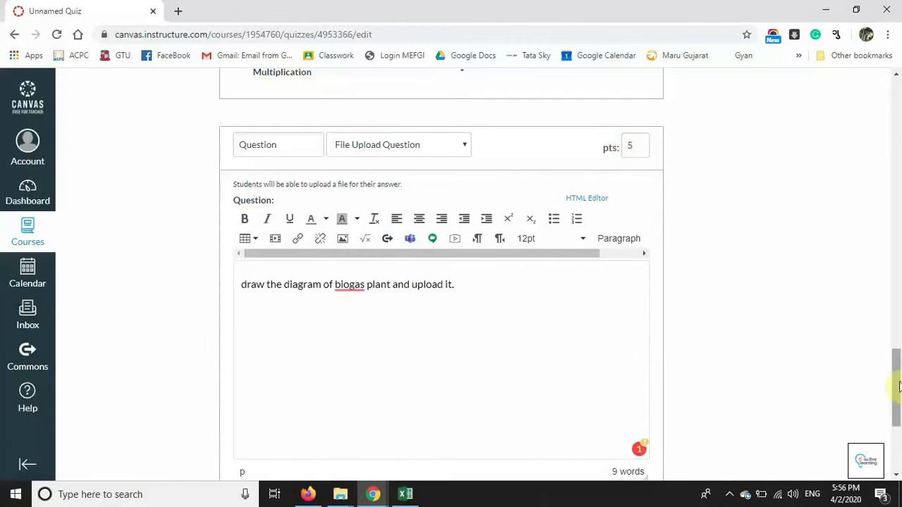
scroll(900, 386, down, 3)
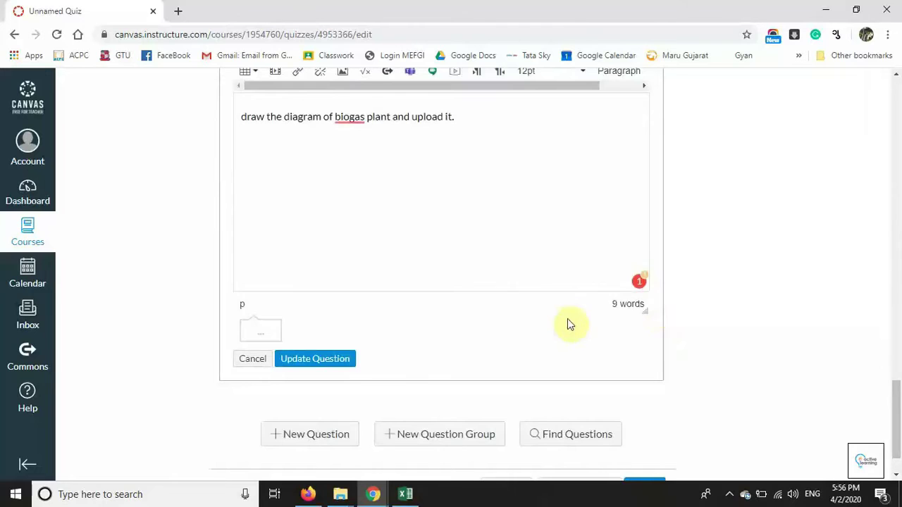
click(312, 361)
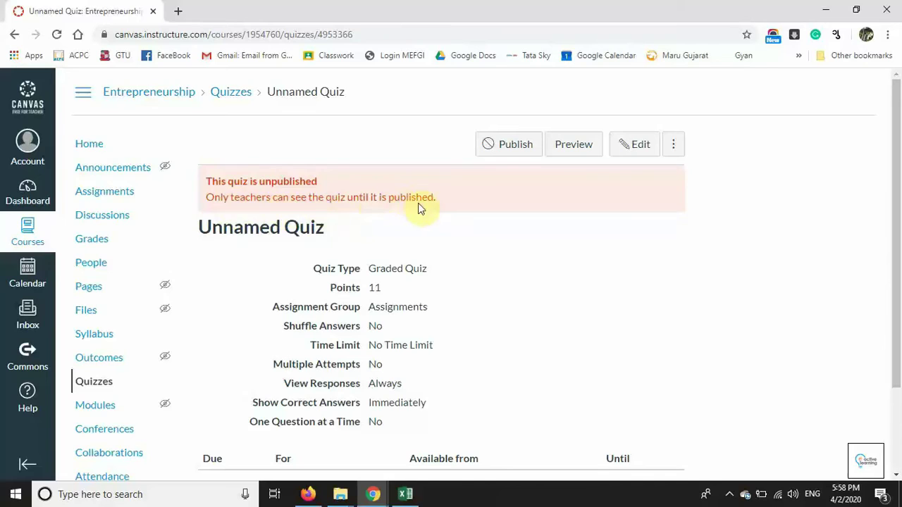
Step: Preview the quiz and check the answer blanks of Questions 3 and 4
scroll(896, 202, down, 1)
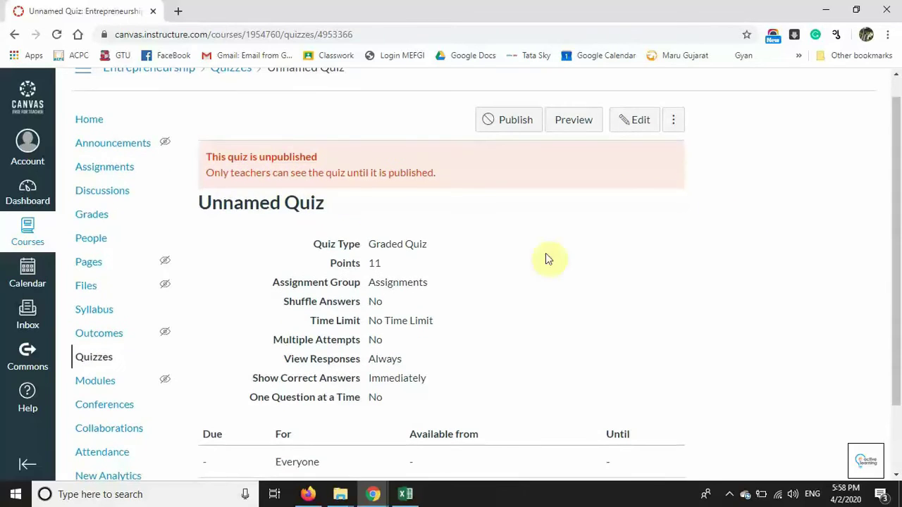
click(570, 127)
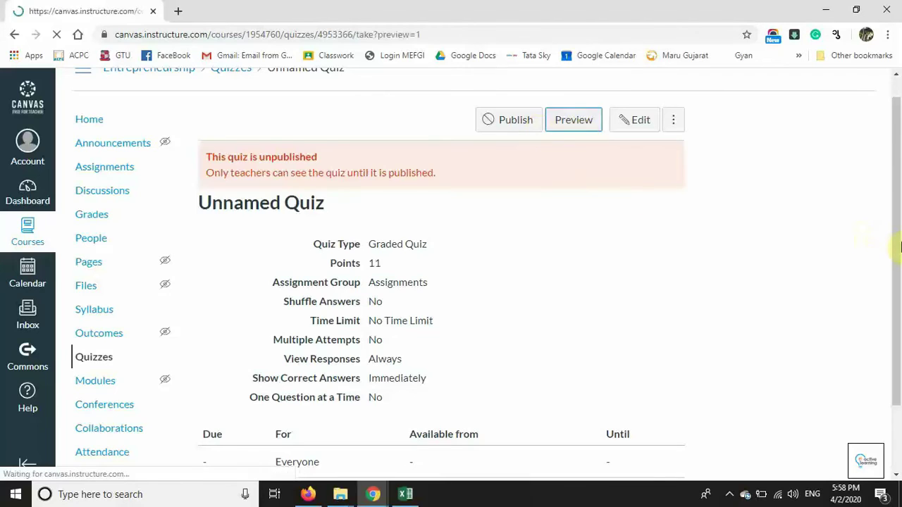
drag(899, 155, 892, 282)
click(269, 185)
click(346, 313)
click(532, 300)
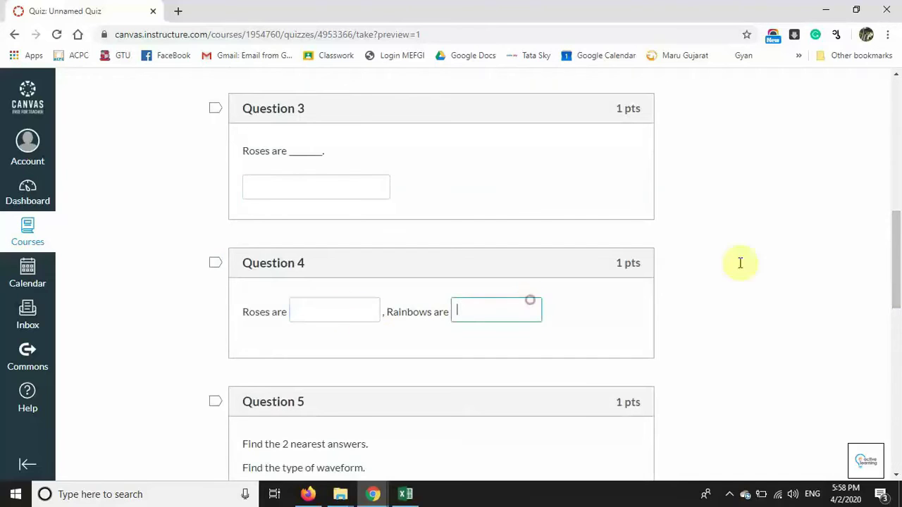
Step: Review the matching choices of Question 6 and the file chooser of Question 7 in the preview, without uploading a file
drag(899, 258, 892, 374)
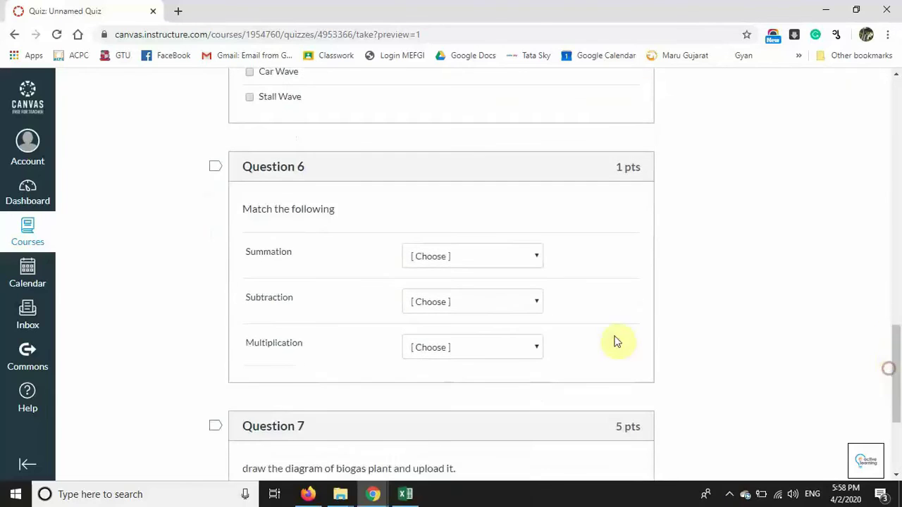
click(503, 263)
click(787, 326)
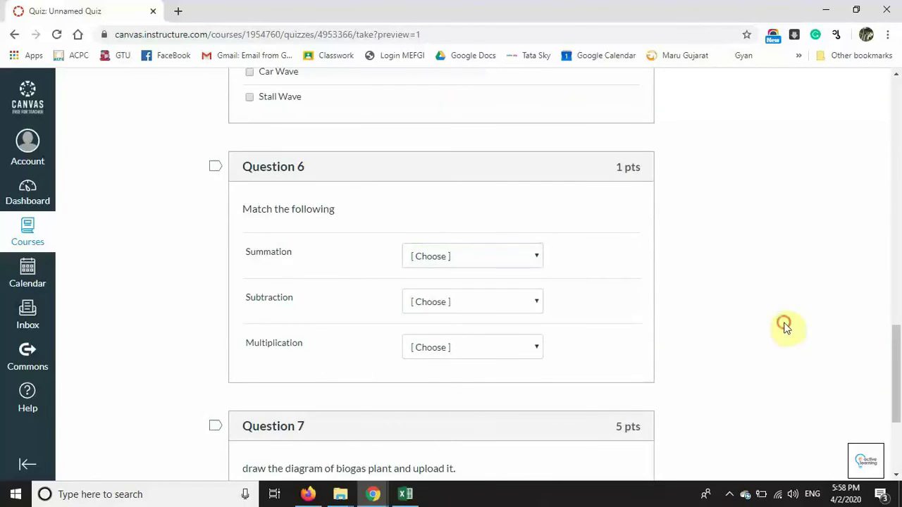
drag(899, 352, 895, 393)
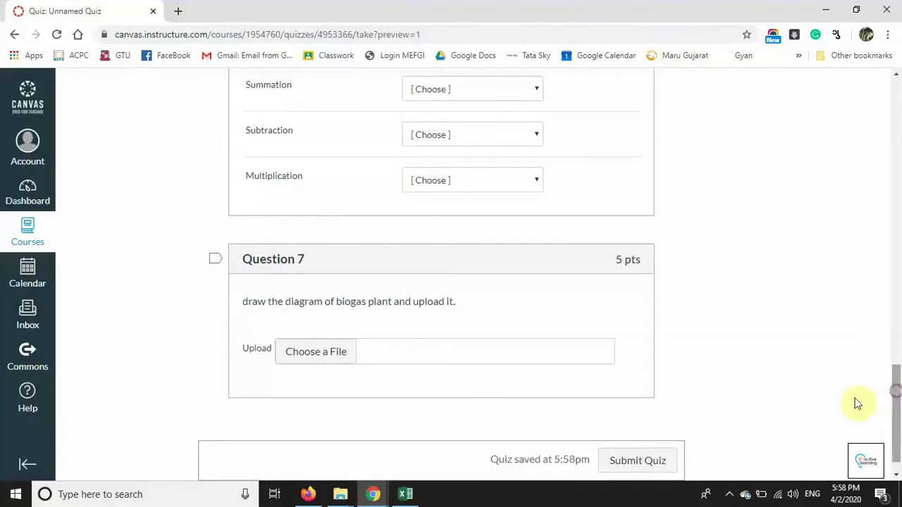
click(326, 362)
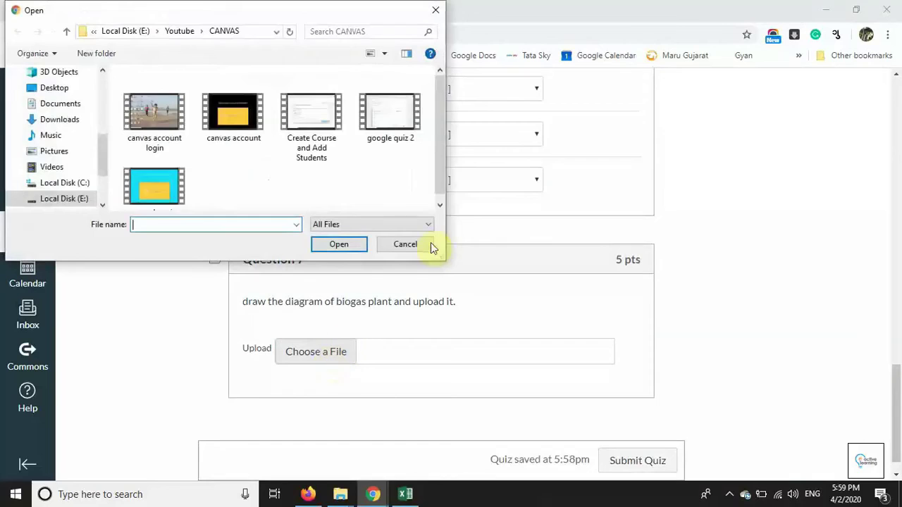
click(405, 247)
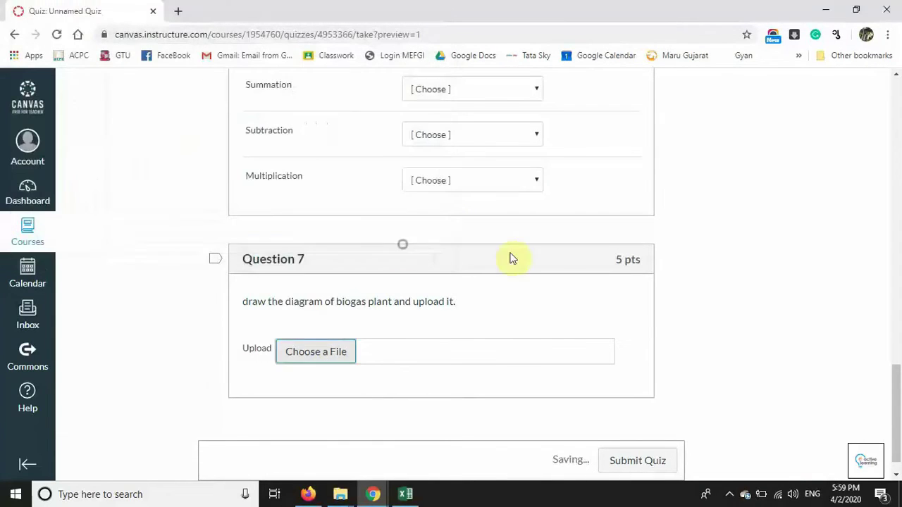
drag(899, 402, 896, 127)
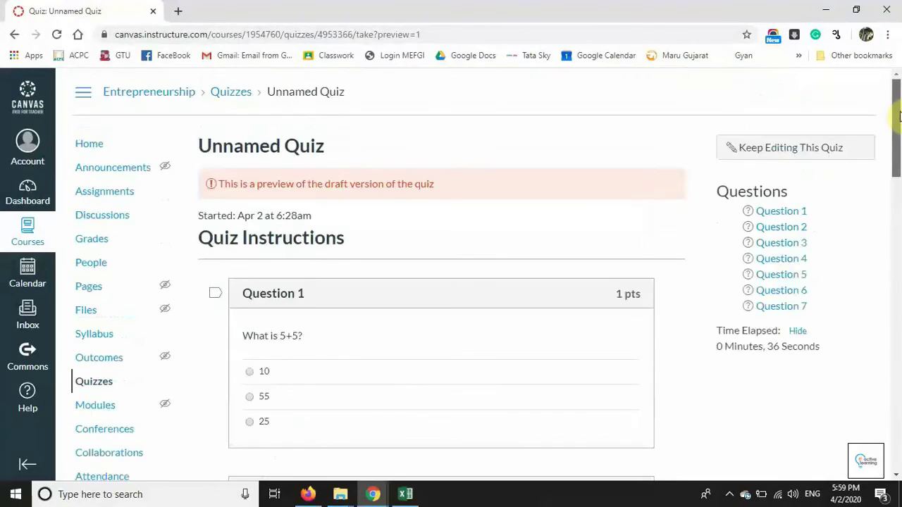
Step: Leave the preview and reopen the quiz for editing, updating its title and adding the instructions "Dear All" and "Submit the Quiz."
click(16, 36)
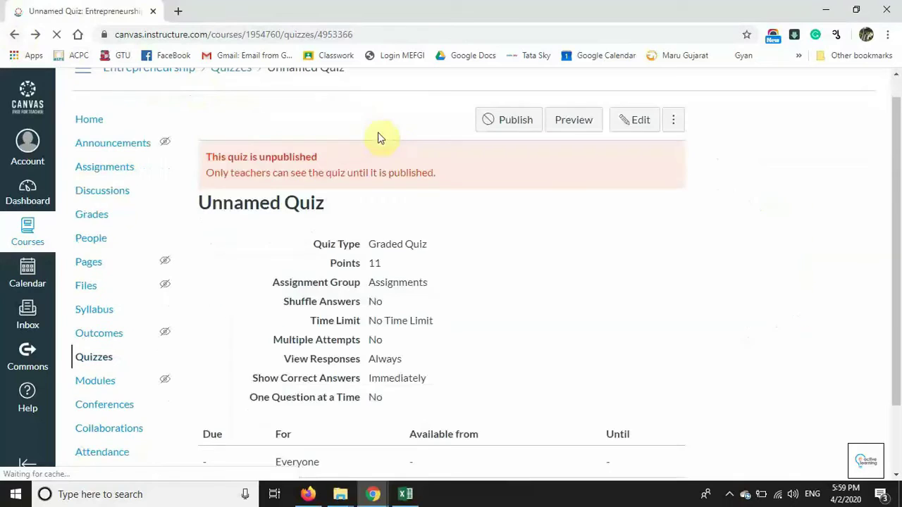
drag(895, 211, 898, 173)
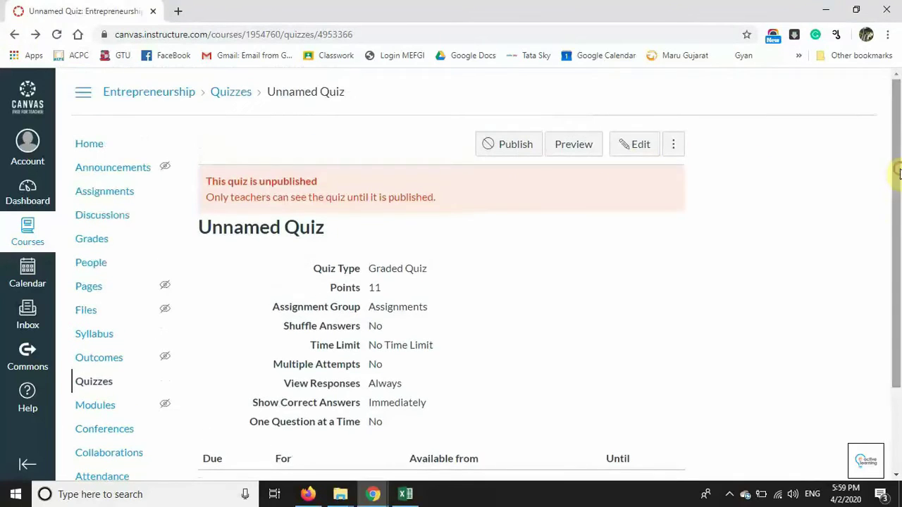
click(641, 147)
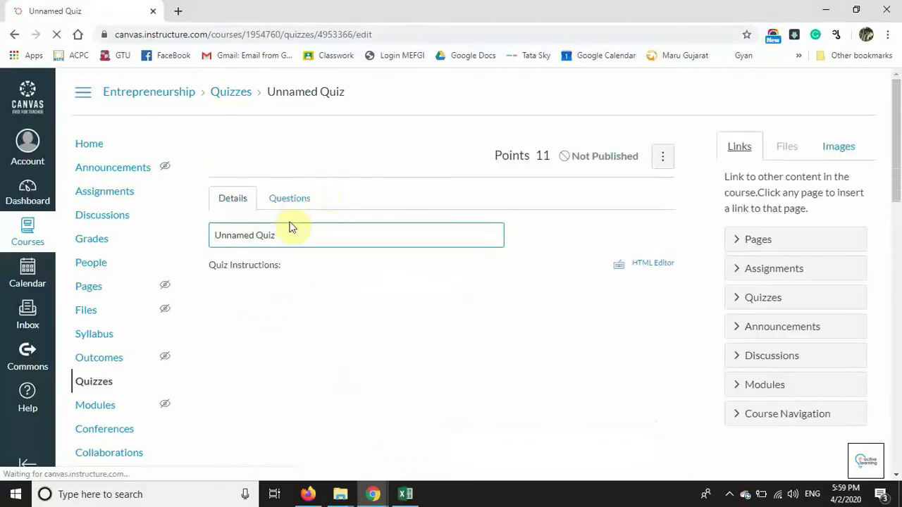
drag(286, 235, 141, 249)
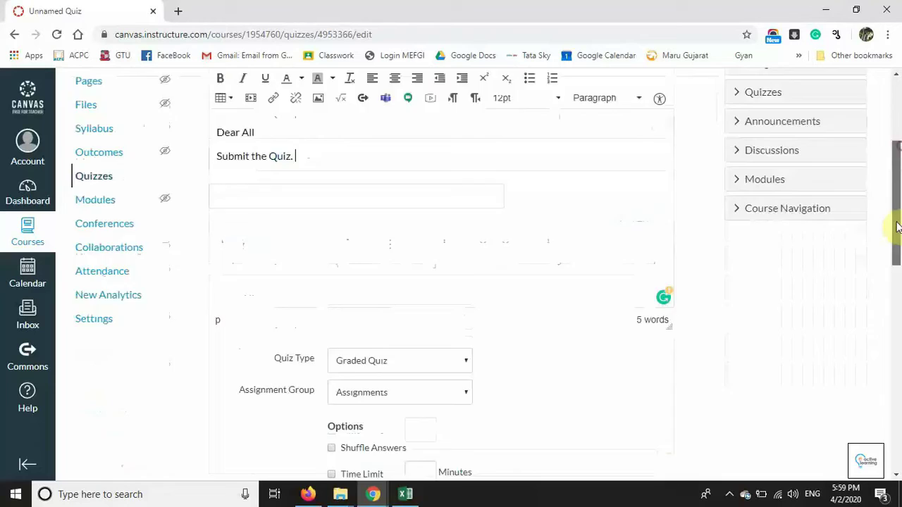
Step: Choose Graded Quiz as the quiz type and Assignments as the assignment group
drag(897, 228, 898, 247)
click(417, 225)
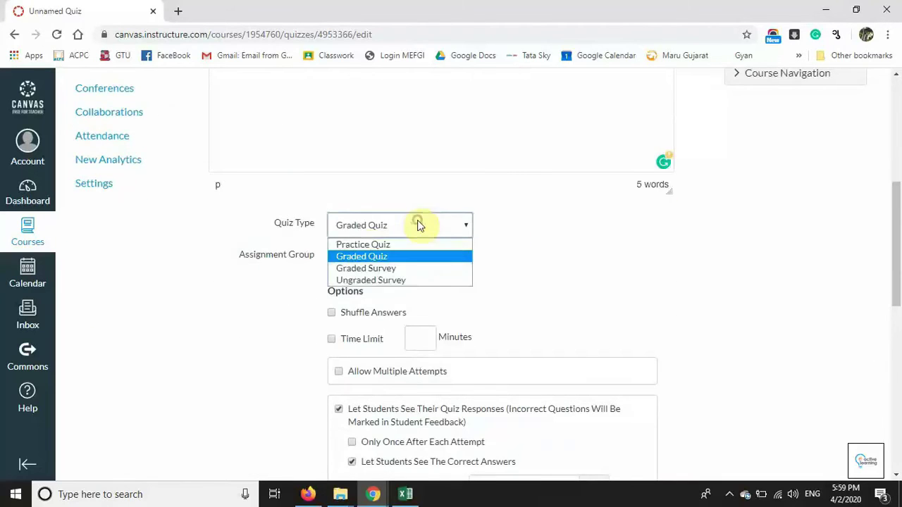
click(381, 256)
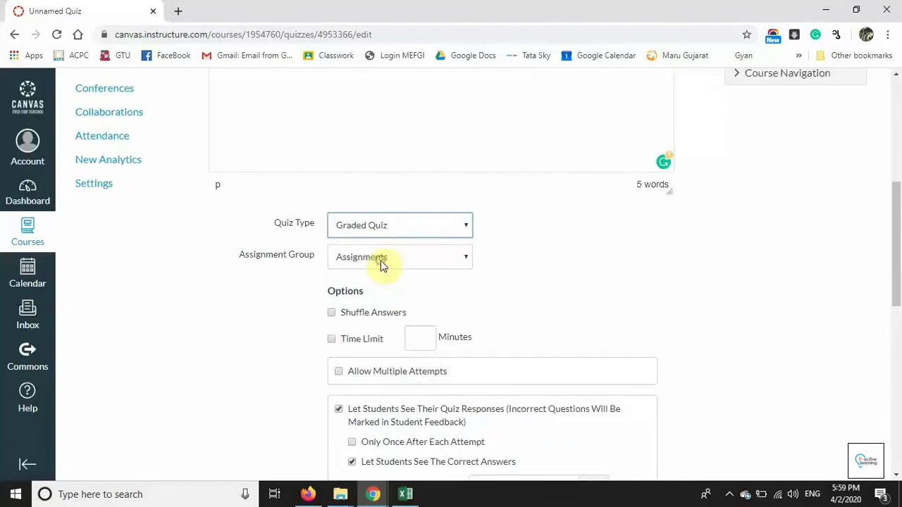
click(461, 262)
click(453, 279)
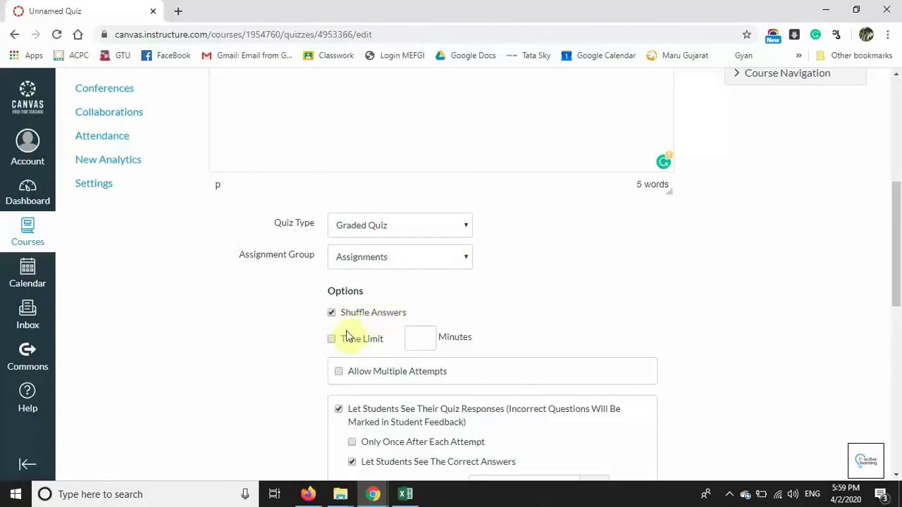
Step: Enable Shuffle Answers and set the quiz's time limit to 15 minutes
click(332, 341)
click(417, 338)
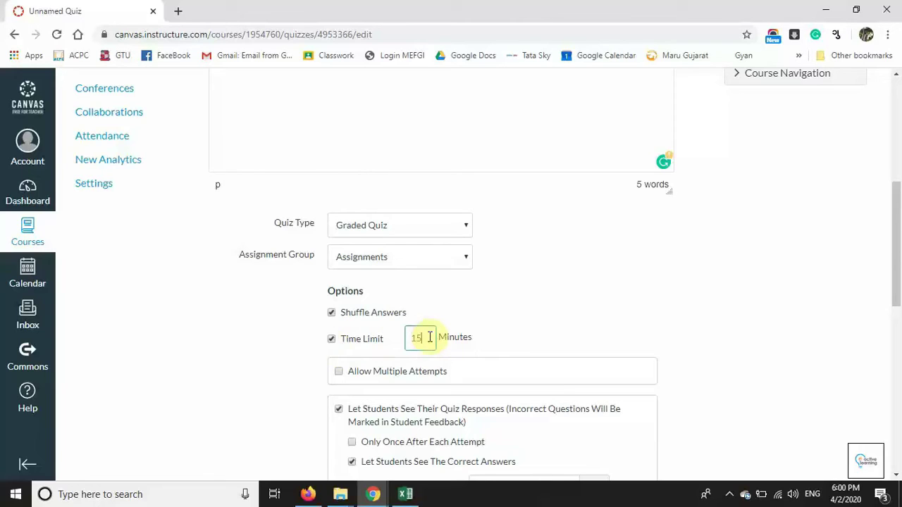
Step: Allow multiple attempts on the quiz, with the Average score kept and the allowed attempts limited to 5
drag(894, 282, 897, 313)
click(340, 252)
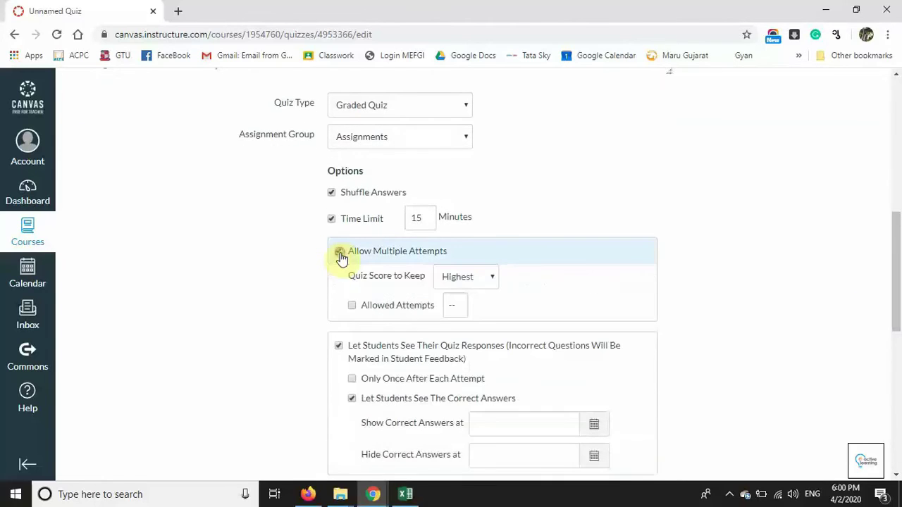
click(350, 310)
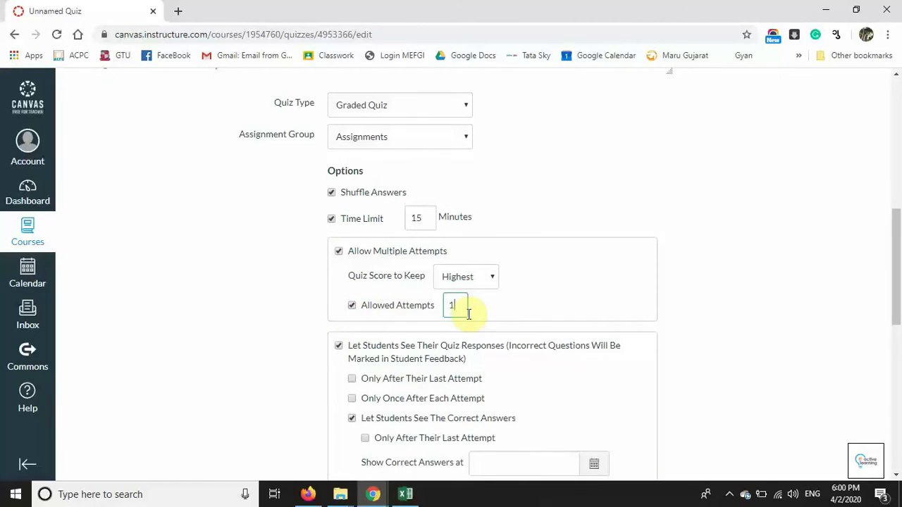
click(489, 275)
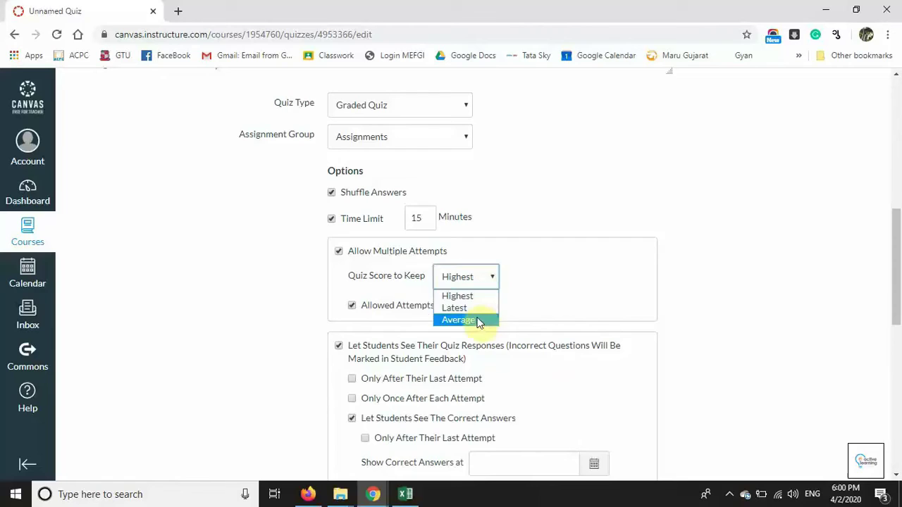
click(476, 309)
click(487, 279)
click(472, 321)
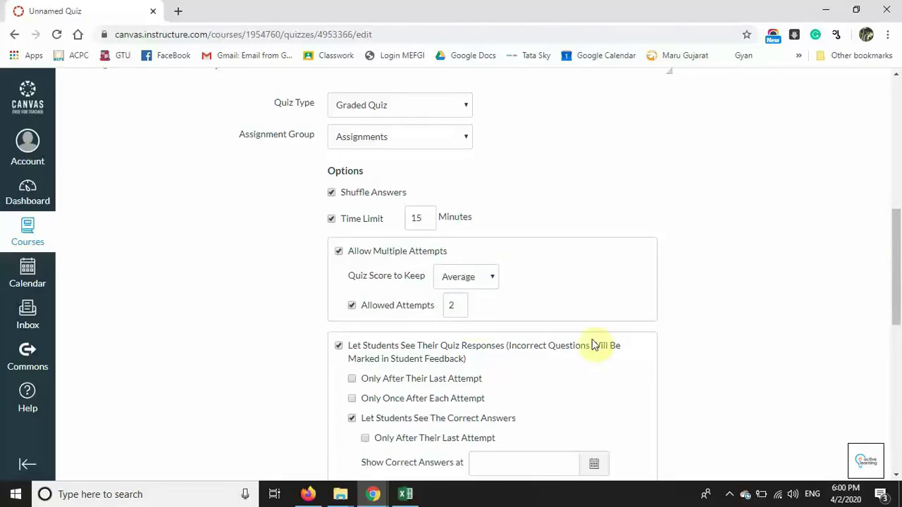
click(454, 306)
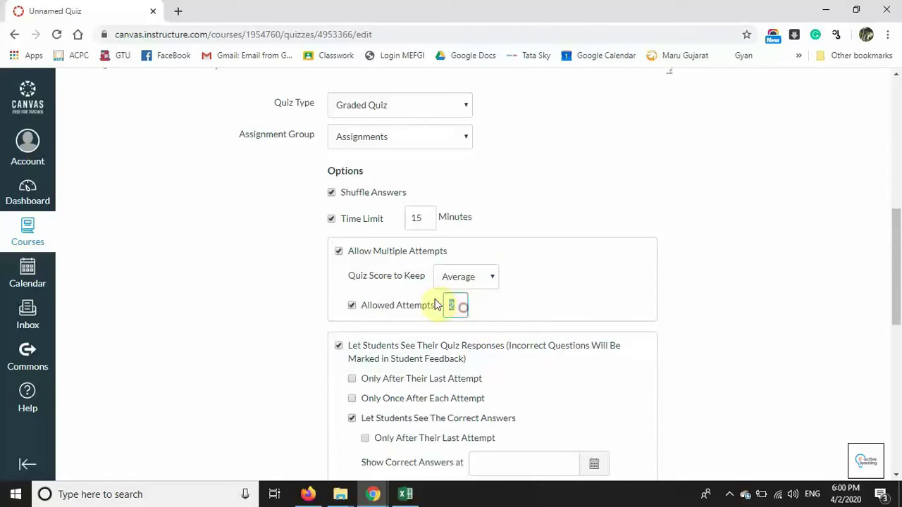
text(5)
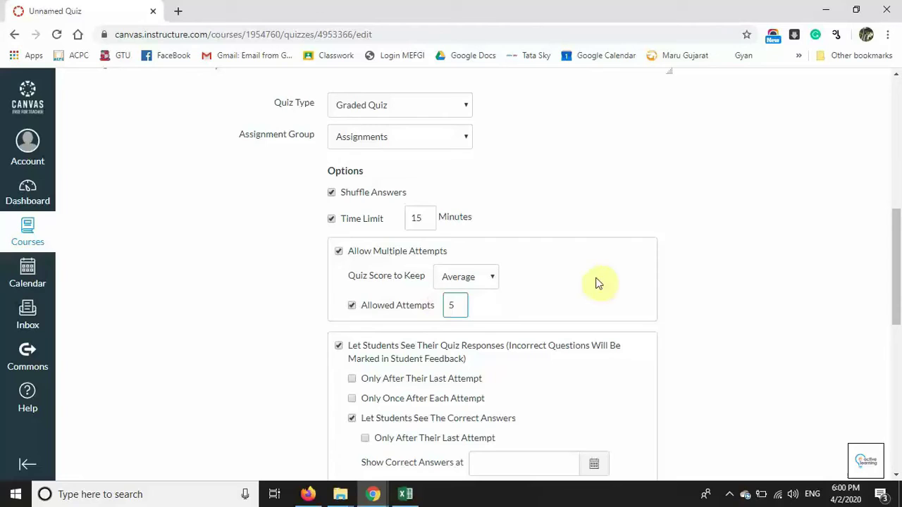
click(600, 277)
Step: Let students see their quiz responses and the correct answers, with the correct answers shown from Apr 25, 2020
drag(893, 243, 895, 274)
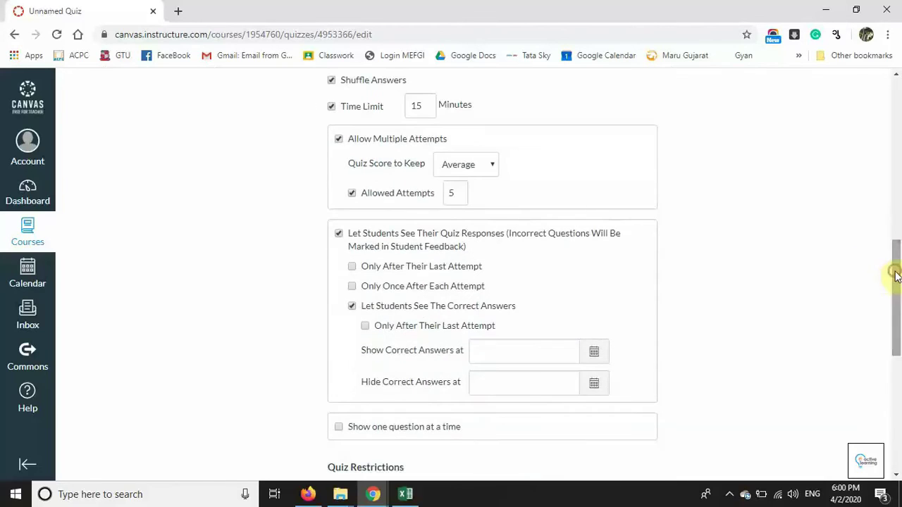
click(339, 239)
click(342, 238)
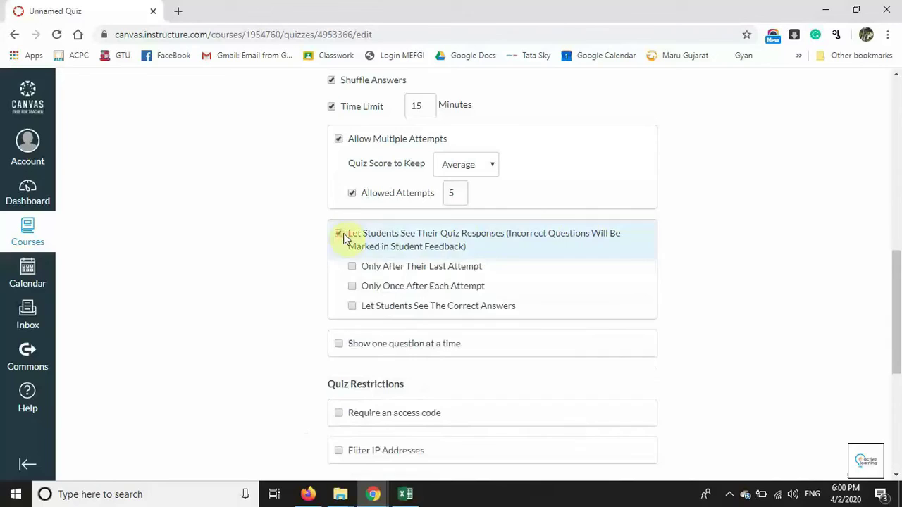
click(353, 307)
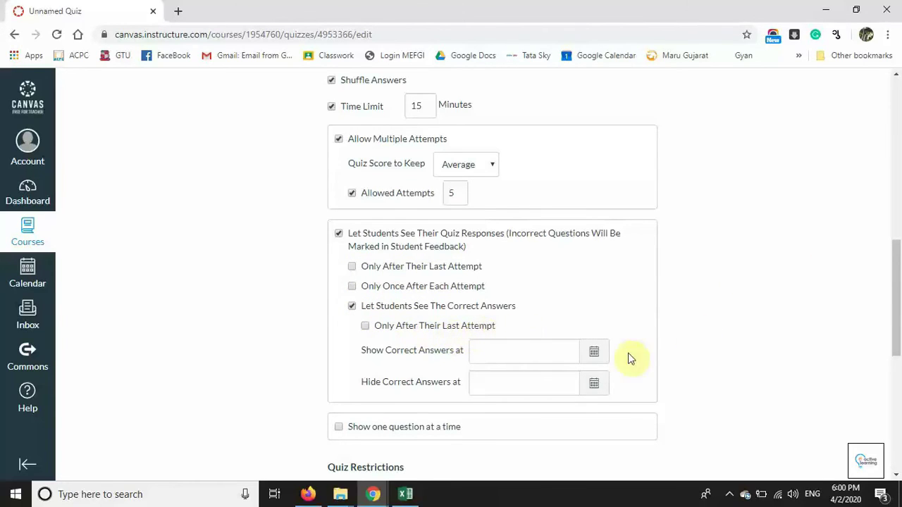
click(597, 354)
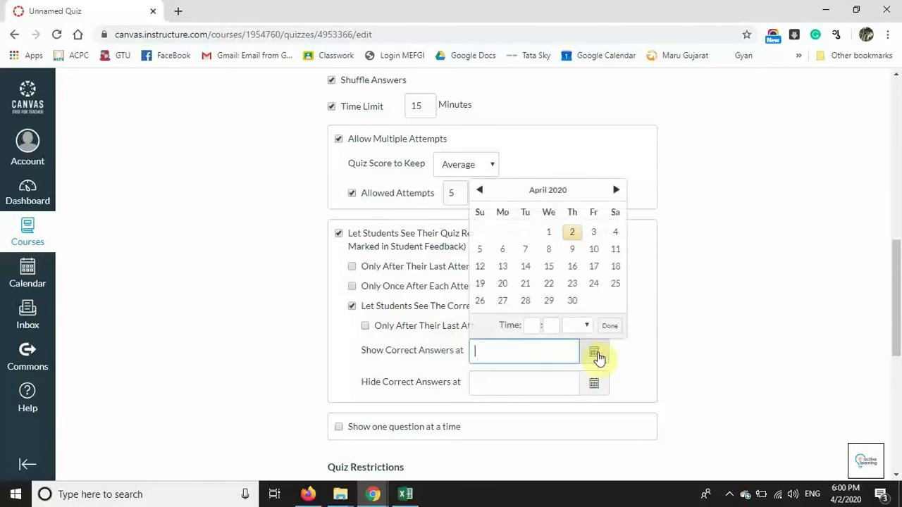
click(617, 283)
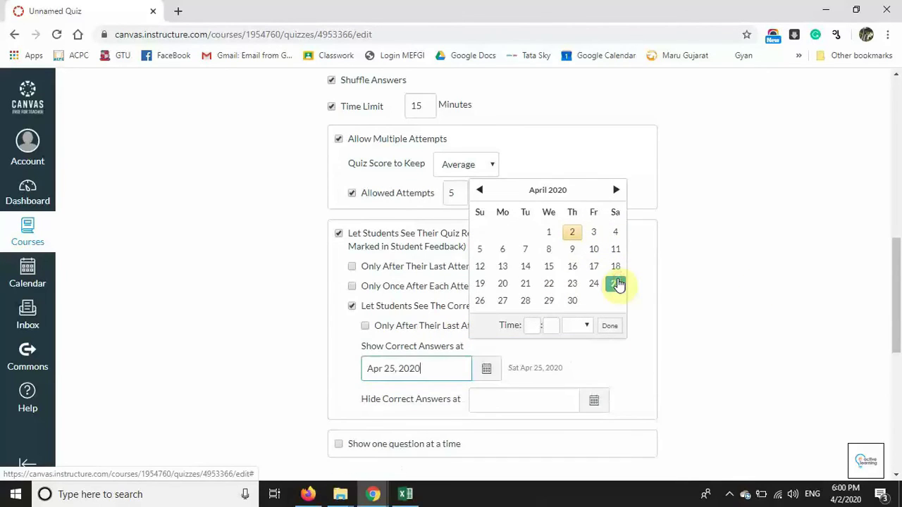
click(611, 326)
drag(895, 291, 898, 320)
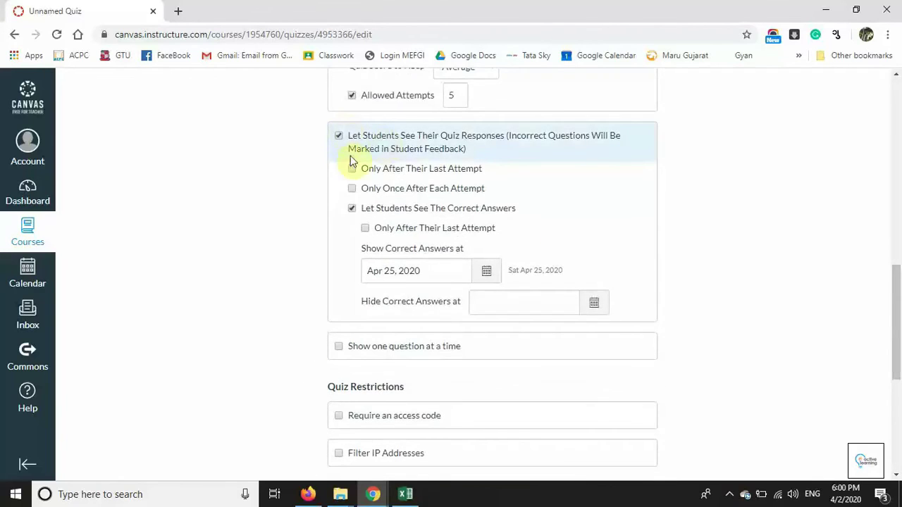
Step: Stop students from seeing their quiz responses, and show one question at a time with questions locked after answering
click(351, 208)
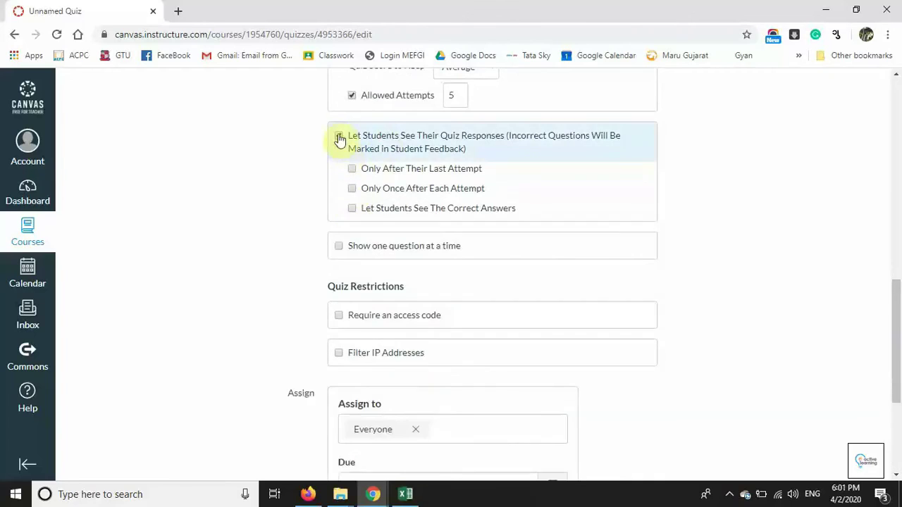
click(339, 136)
click(339, 185)
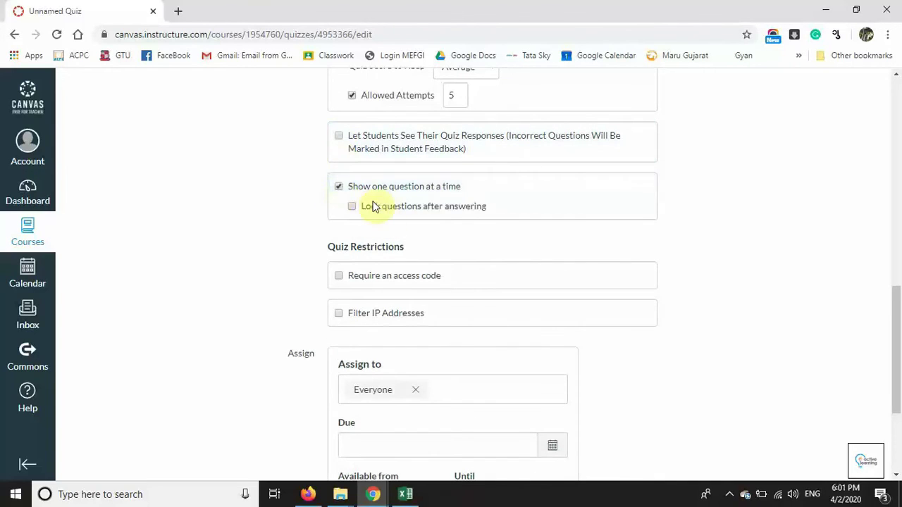
click(352, 207)
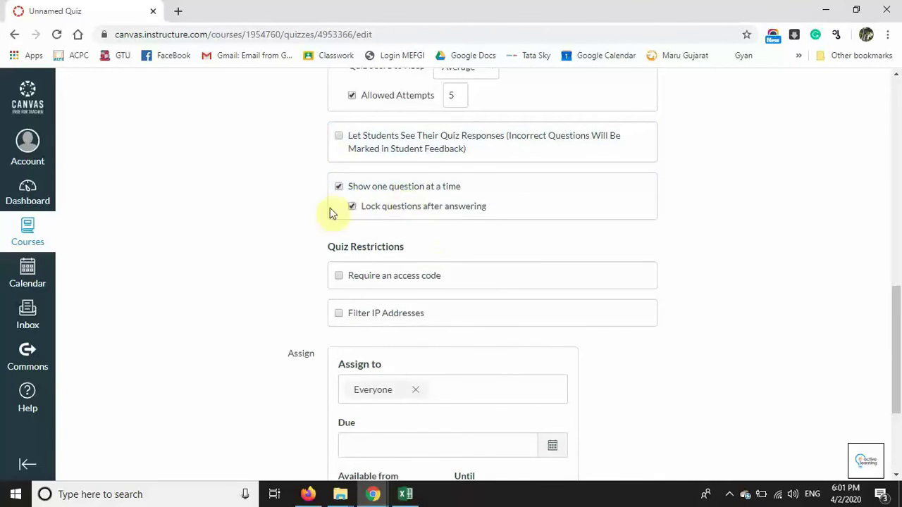
Step: Require an access code for the quiz, enter the access code, and turn the requirement off again
click(339, 277)
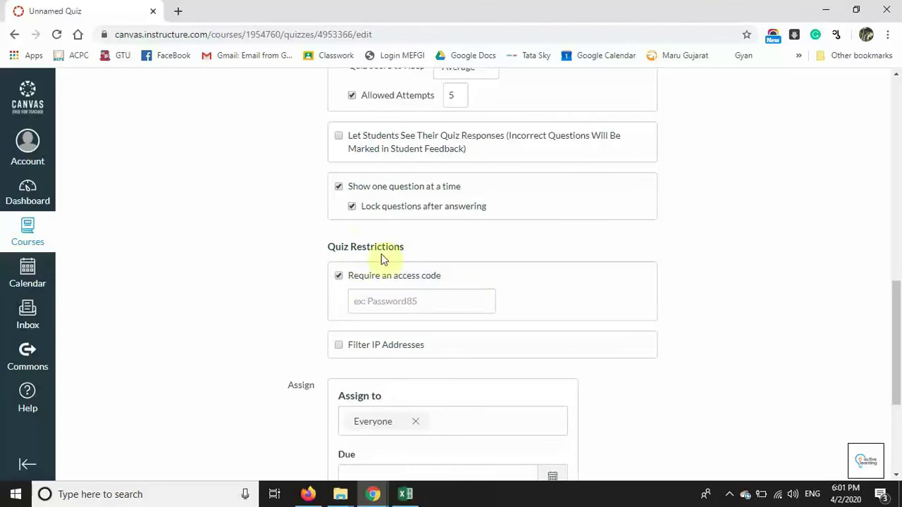
click(405, 302)
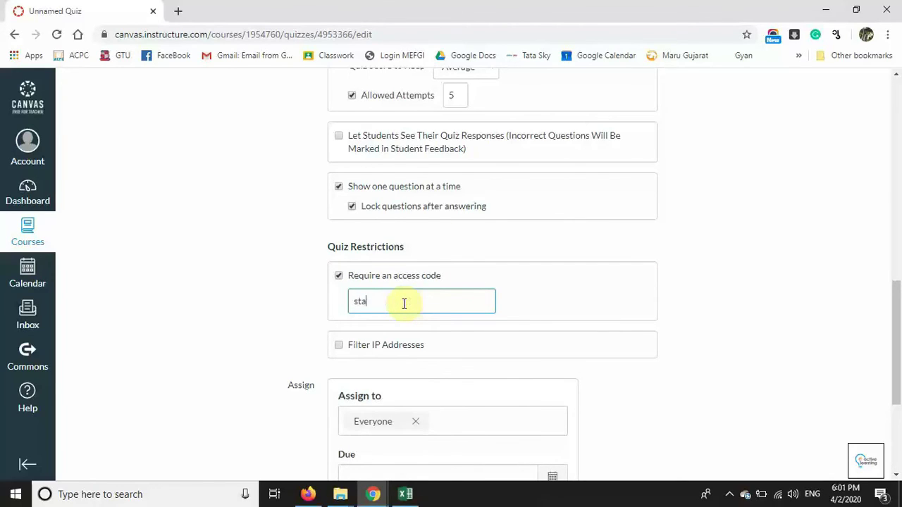
click(727, 331)
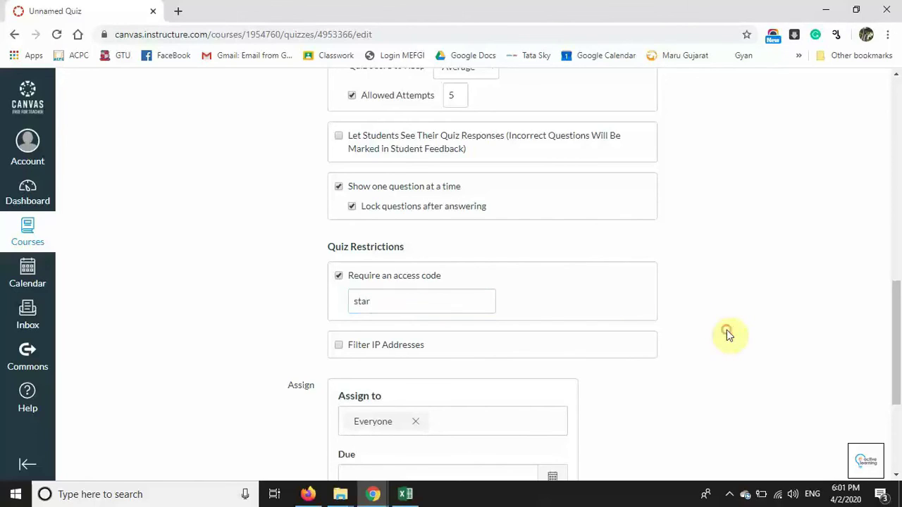
click(338, 279)
Step: Enable the Filter IP Addresses restriction for the quiz, leaving the address blank
click(337, 314)
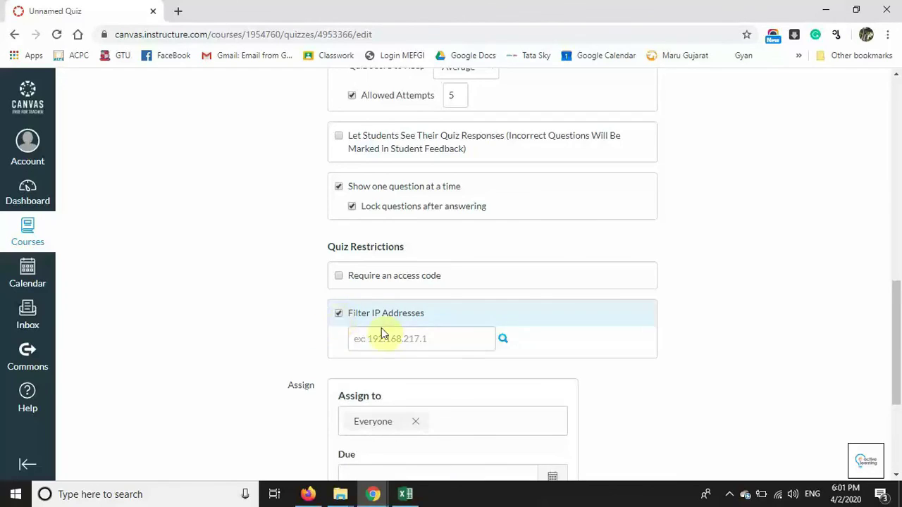
click(453, 346)
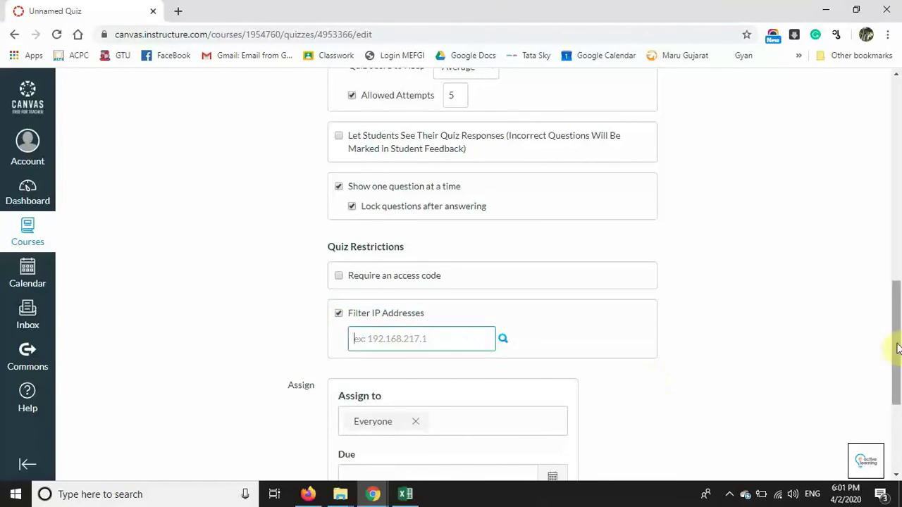
Step: Assign the quiz to the Entrepreneurship Development section instead of Everyone
scroll(898, 340, down, 2)
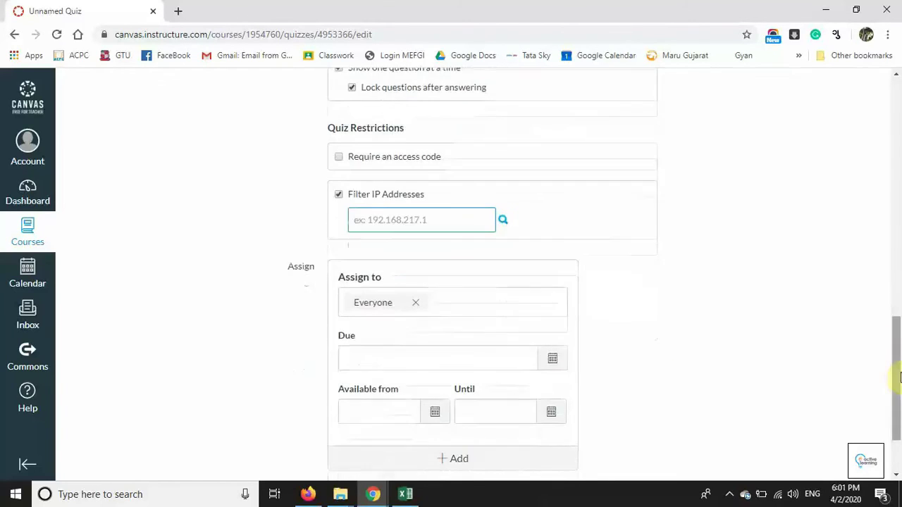
click(497, 312)
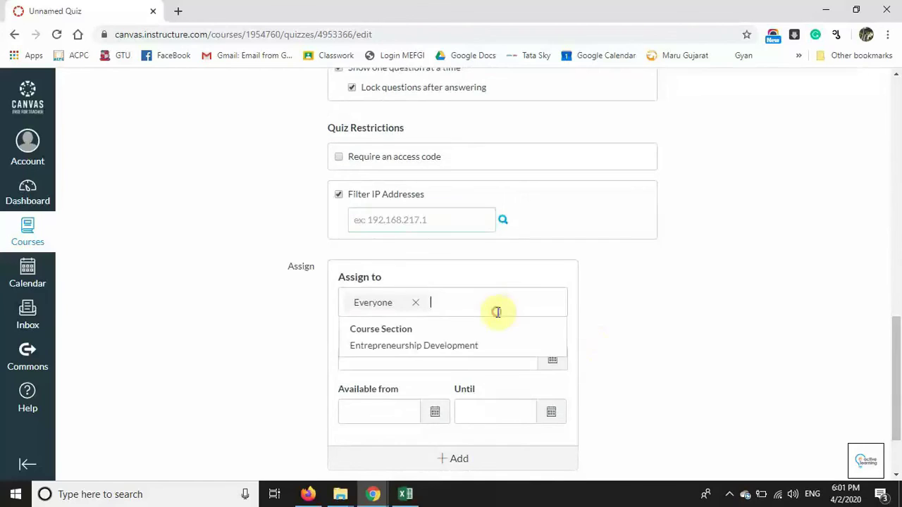
click(451, 346)
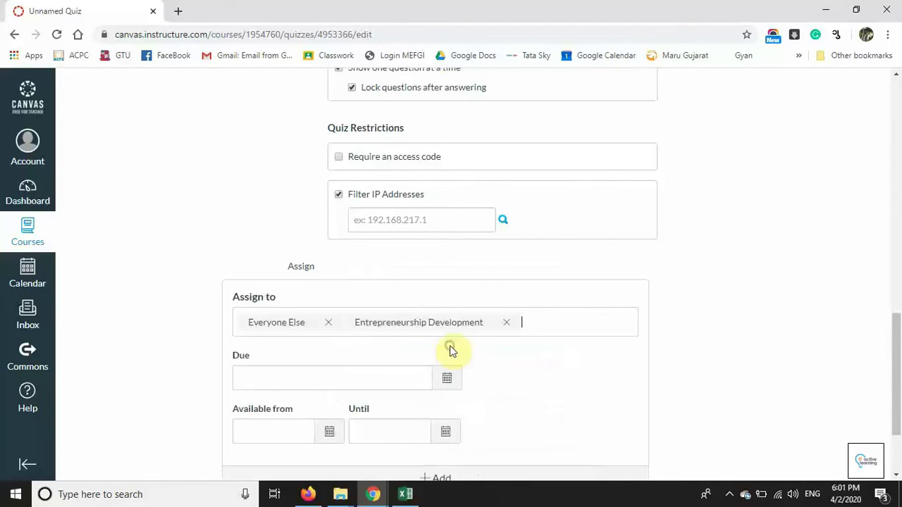
click(327, 324)
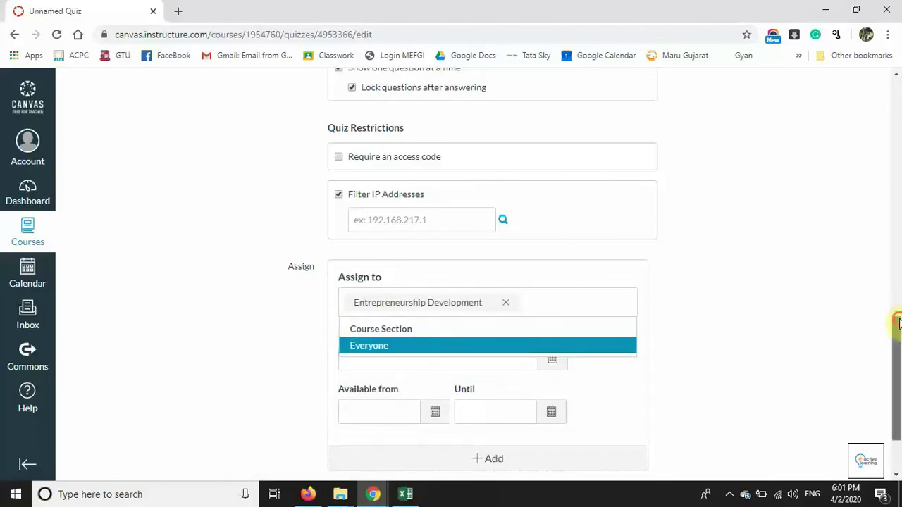
scroll(897, 345, down, 2)
scroll(896, 345, down, 1)
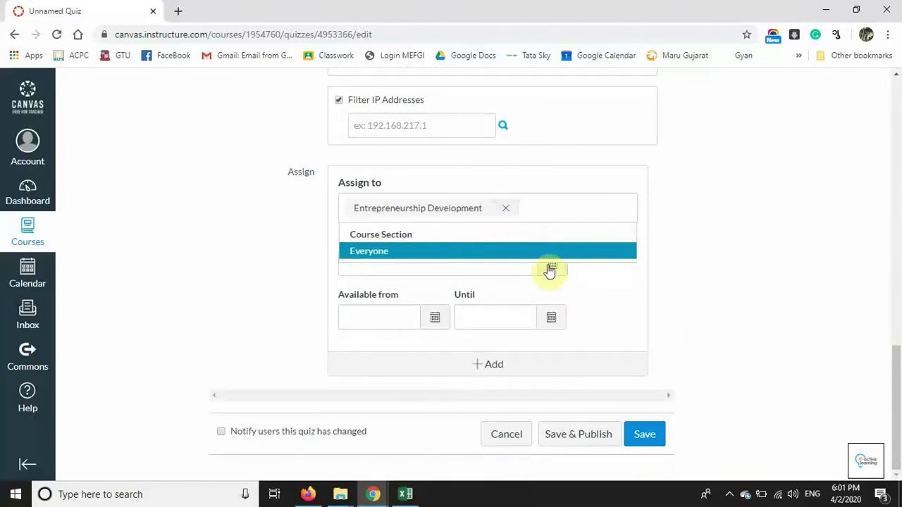
click(255, 235)
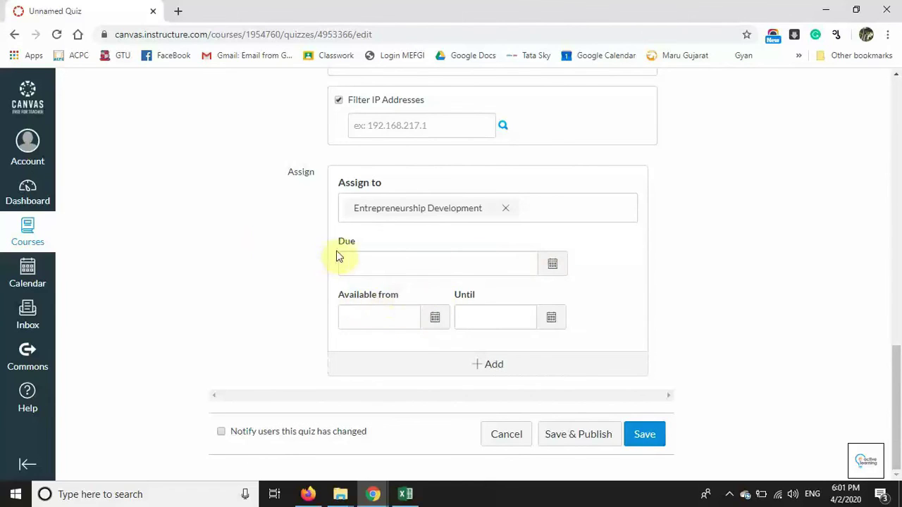
Step: Make the quiz available from Apr 2 12am and set its due date to Apr 2 11:59pm
click(437, 319)
click(441, 197)
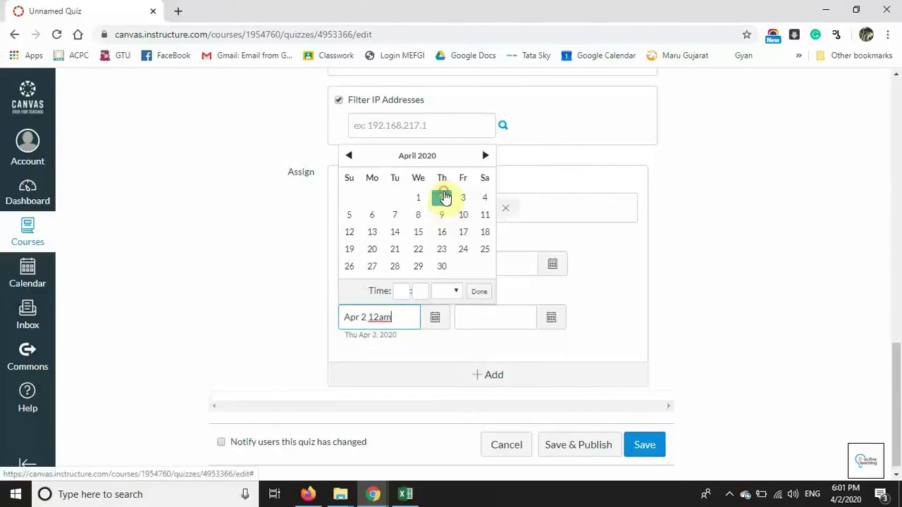
click(479, 292)
click(553, 266)
click(438, 334)
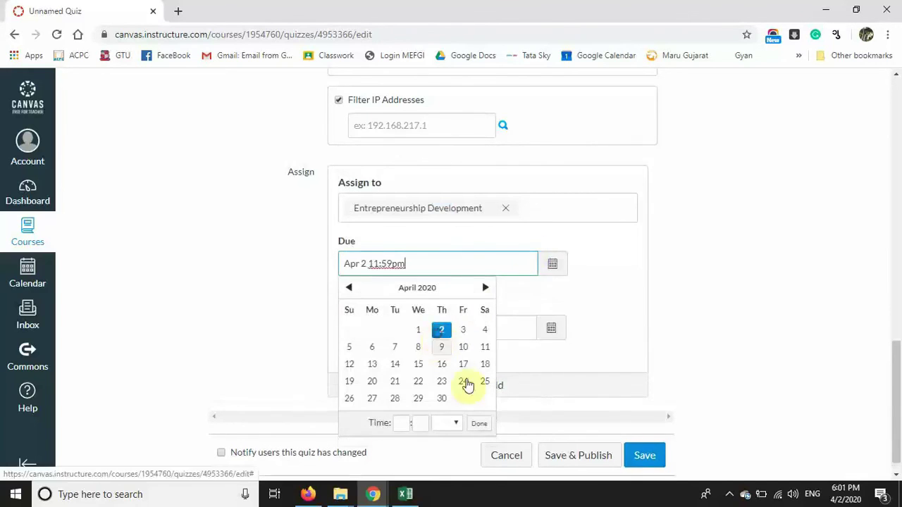
click(479, 423)
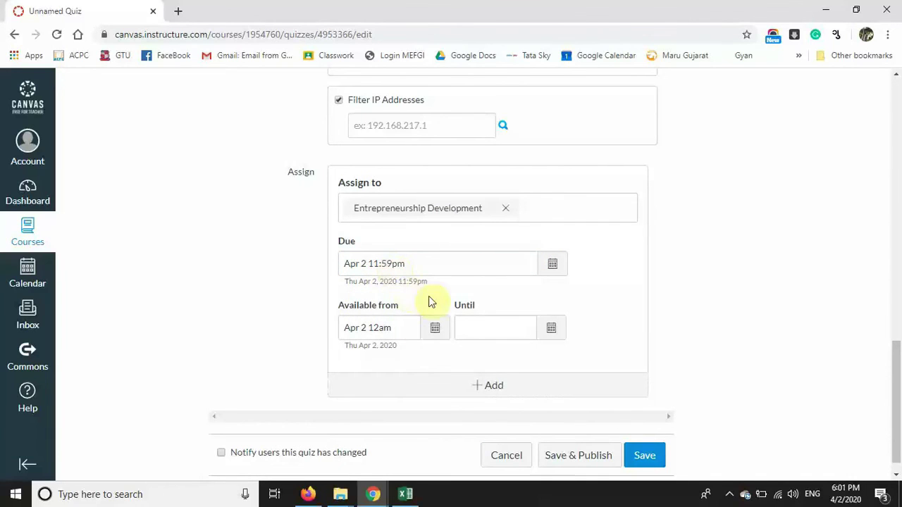
Step: Set the quiz's availability to end on Apr 3 at 11:59pm and save the quiz
click(551, 328)
click(579, 208)
click(595, 302)
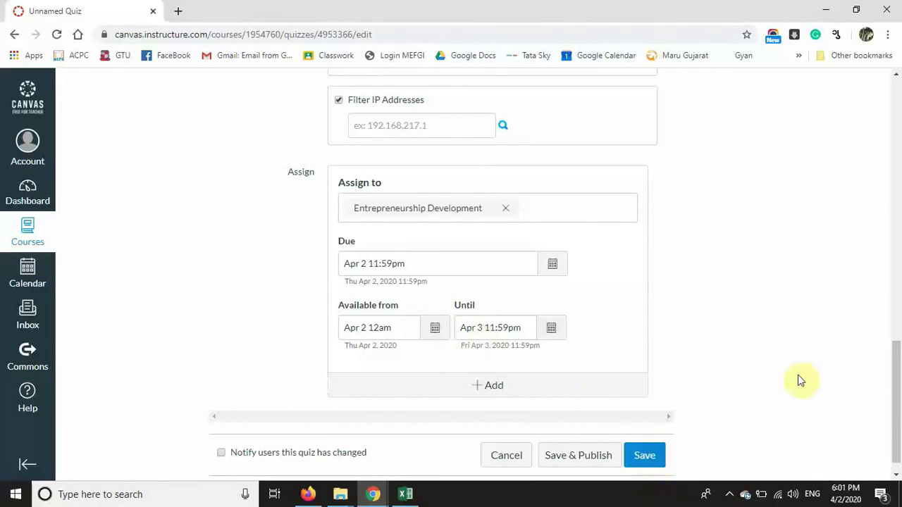
drag(896, 382, 896, 398)
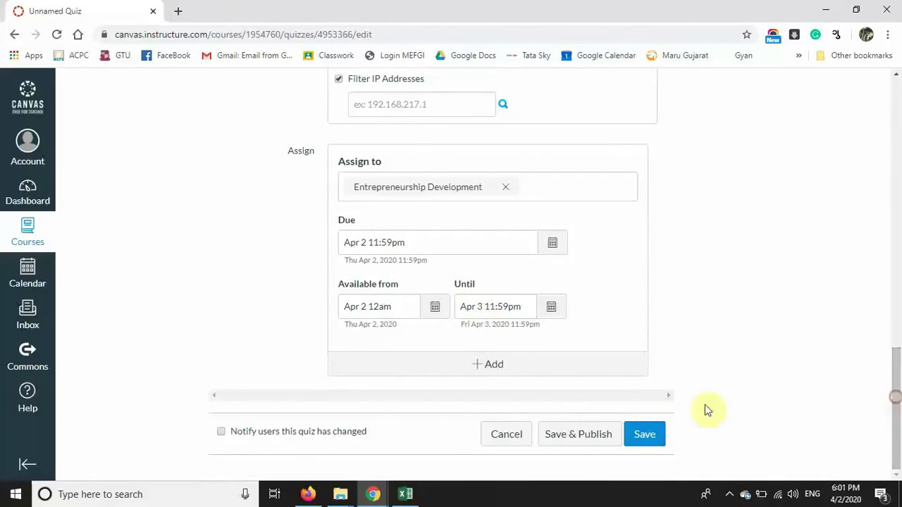
click(642, 437)
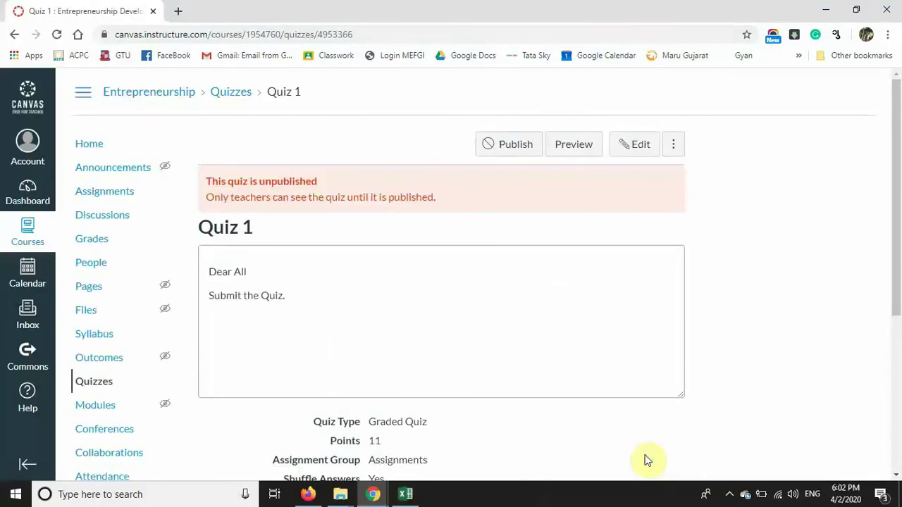
Step: Review the saved settings of Quiz 1, and reopen it for editing with notification of users about the change enabled
drag(895, 202, 881, 448)
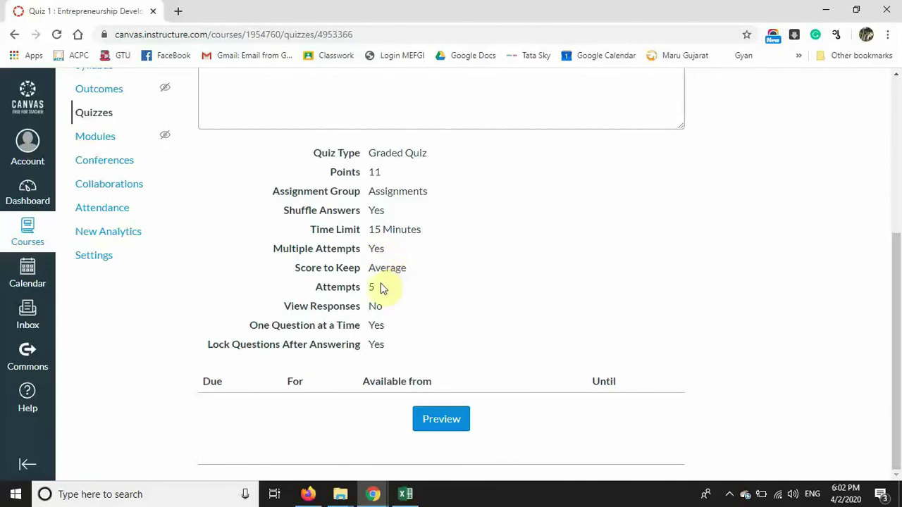
scroll(374, 342, up, 4)
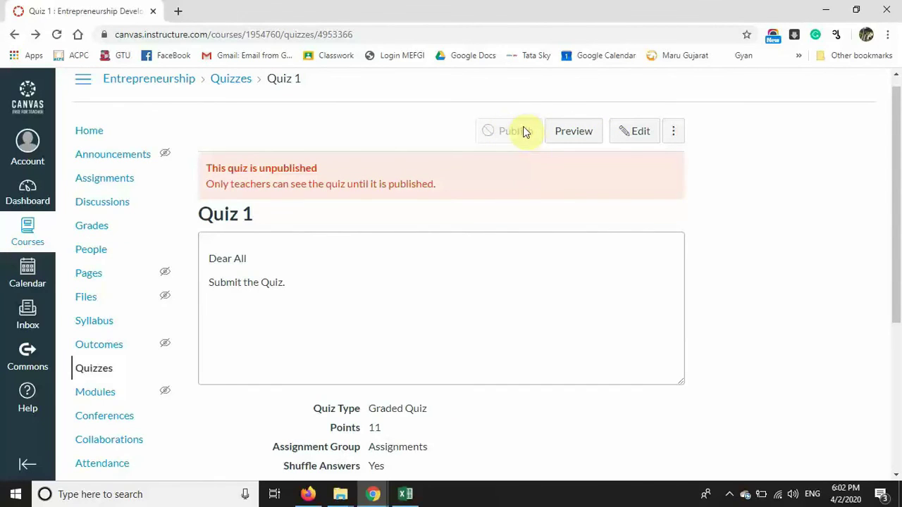
mouse_move(896, 216)
mouse_down()
mouse_move(894, 386)
mouse_move(898, 207)
mouse_up()
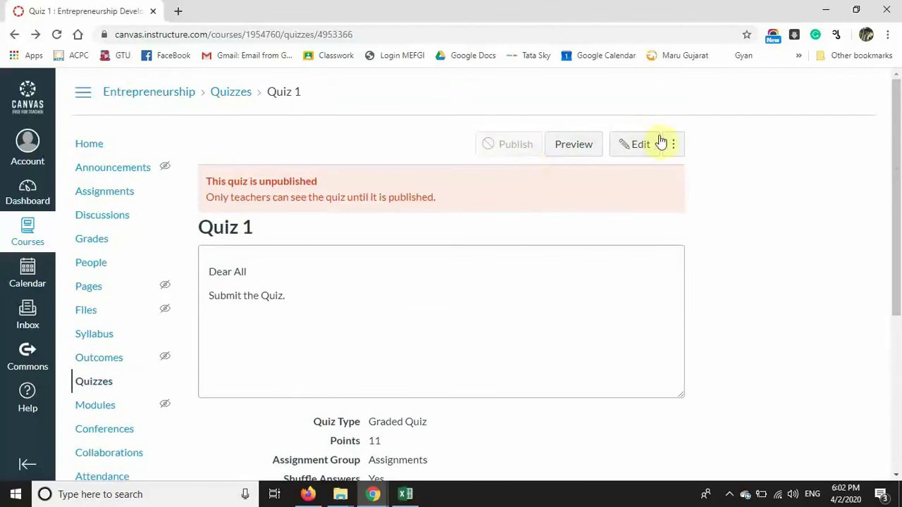
click(640, 145)
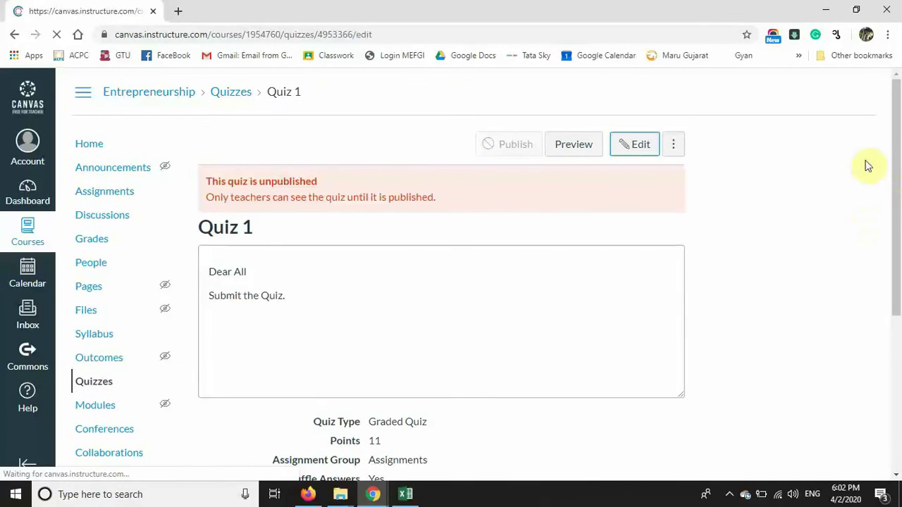
drag(896, 166, 878, 487)
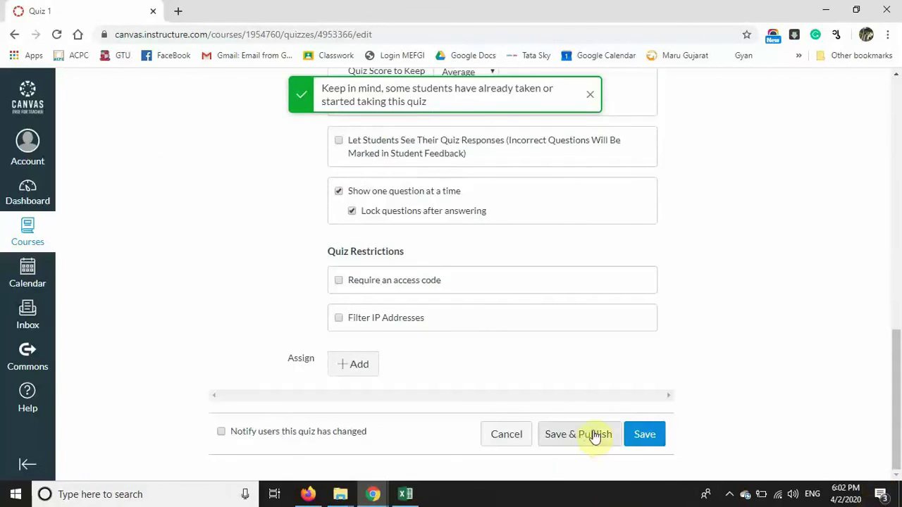
click(283, 433)
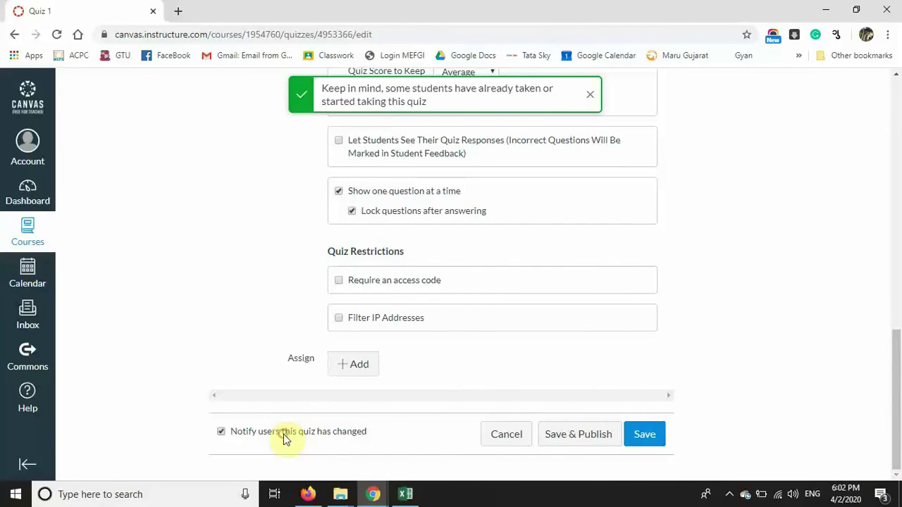
Step: Save and publish the quiz, continuing without including the Entrepreneurship Development section
click(583, 435)
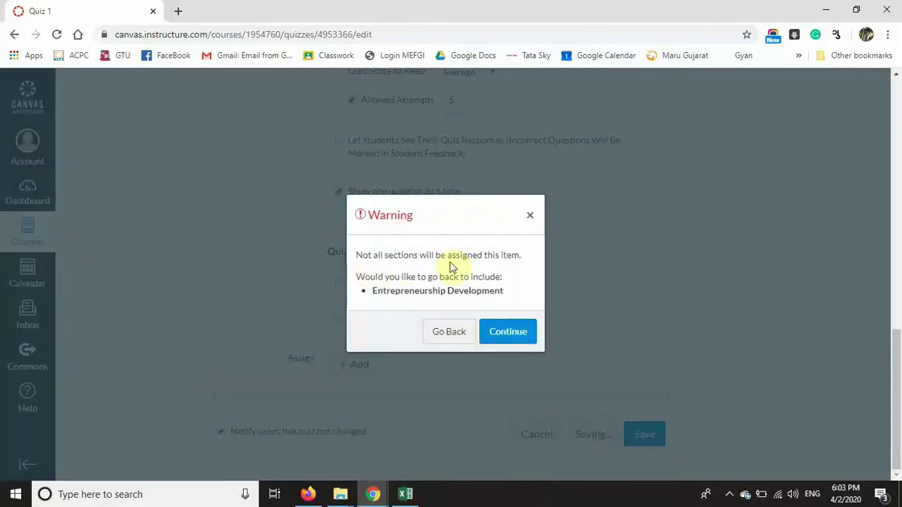
click(509, 332)
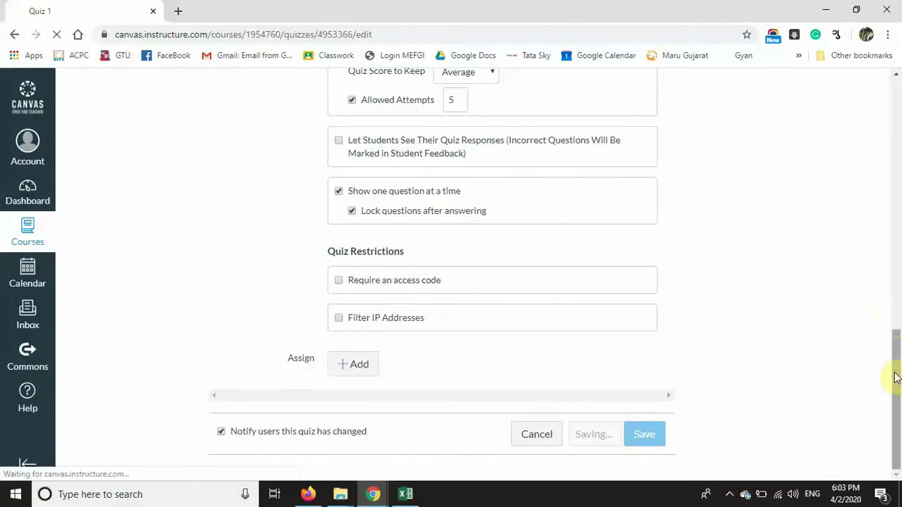
drag(896, 373, 899, 267)
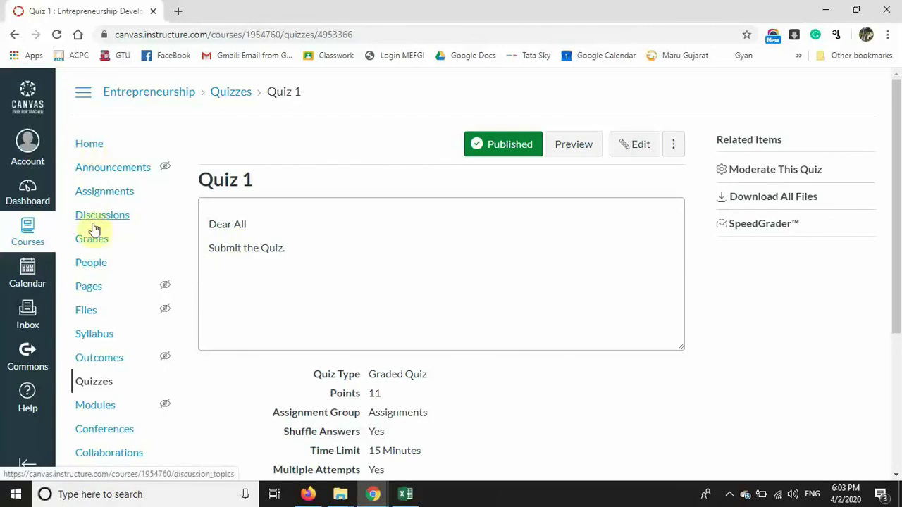
Step: Open the course's gradebook, collapse the help pane, and examine the options of the Quiz 1 column
click(97, 245)
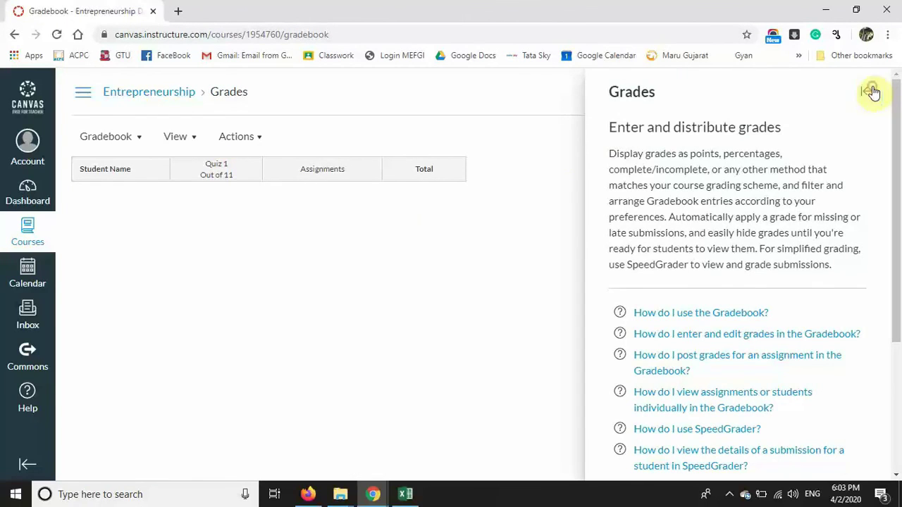
click(868, 91)
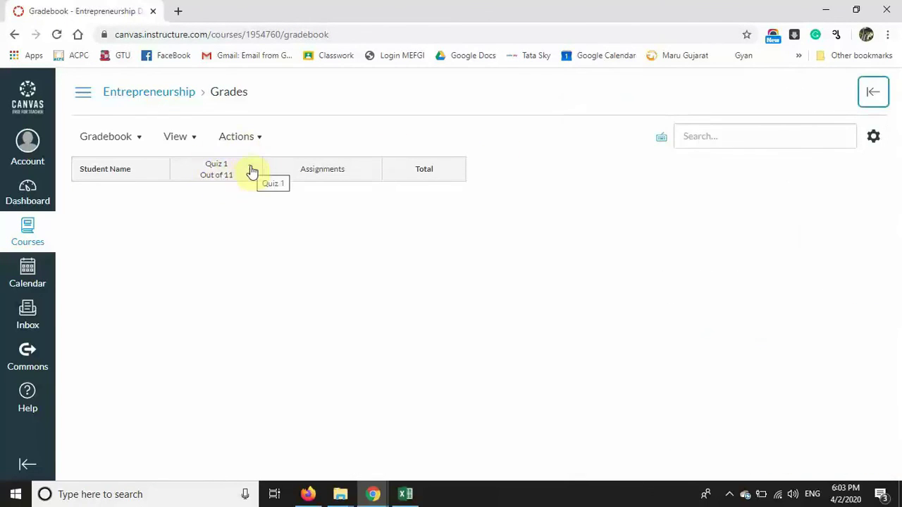
click(250, 170)
mouse_move(256, 201)
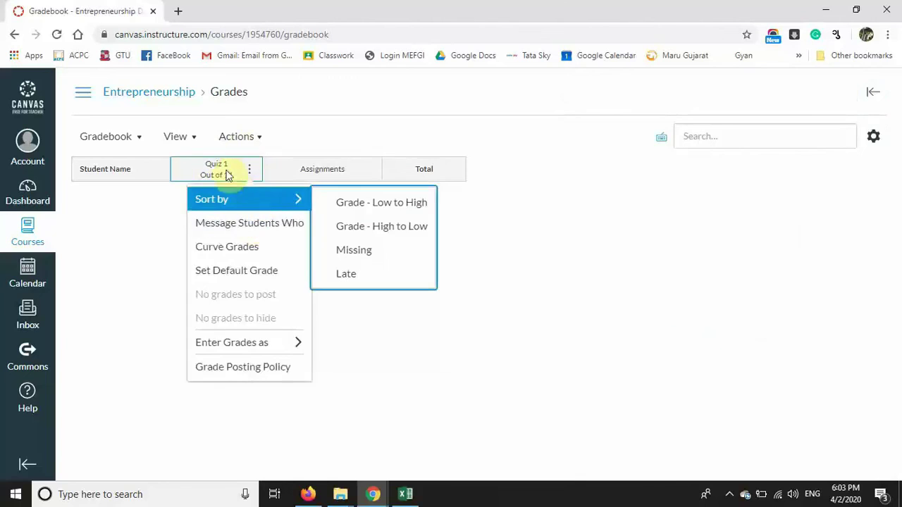
click(579, 217)
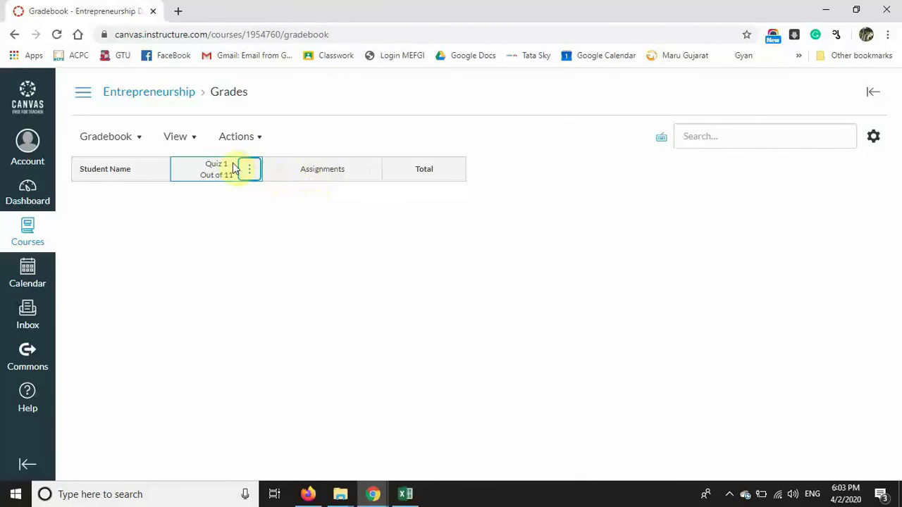